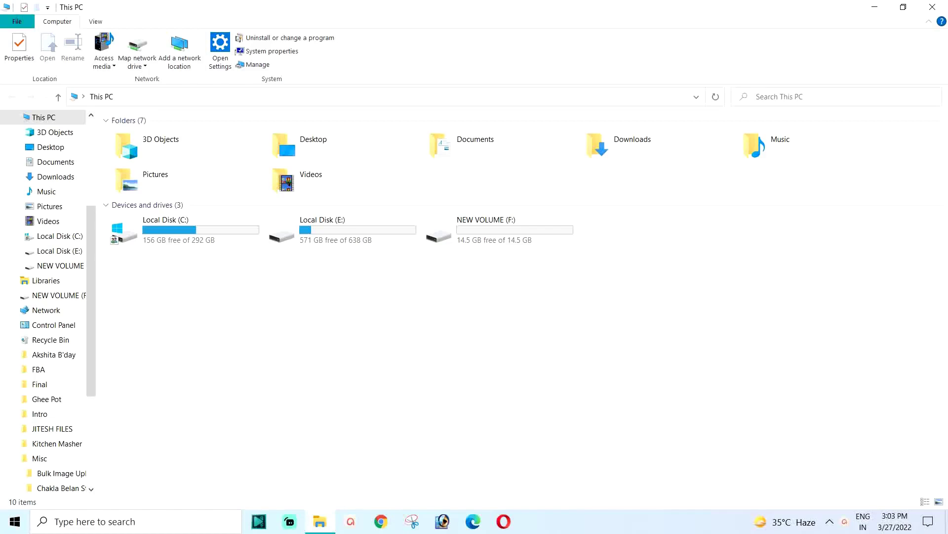
Run diskmgmt.msc to view the NEW VOLUME (F:) drive in Disk Management, and close the console.
left_click(487, 228)
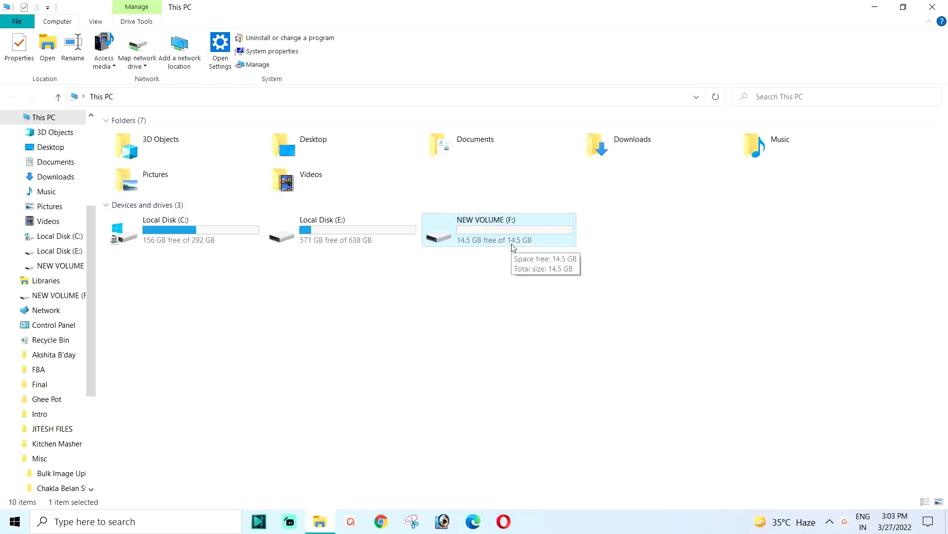
key("super+r")
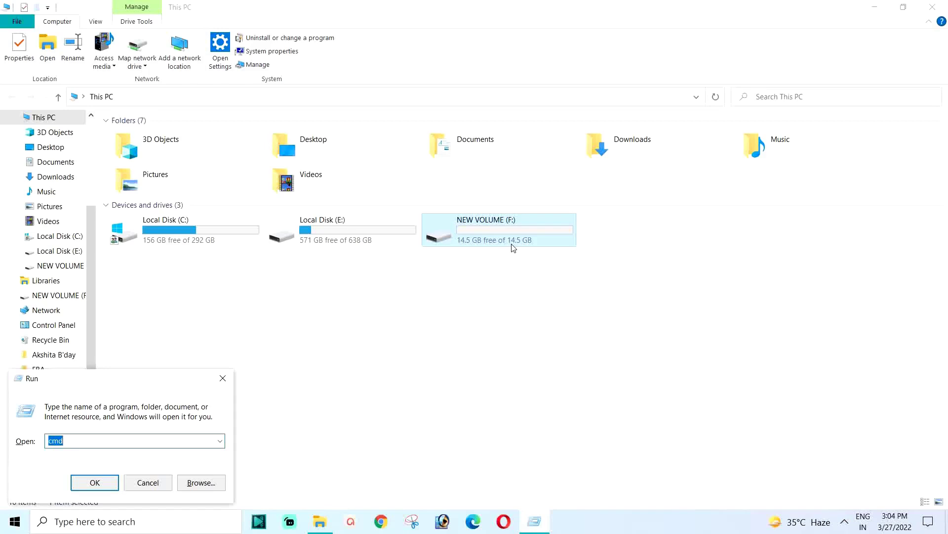
type("diskmgmt.msc")
key("Return")
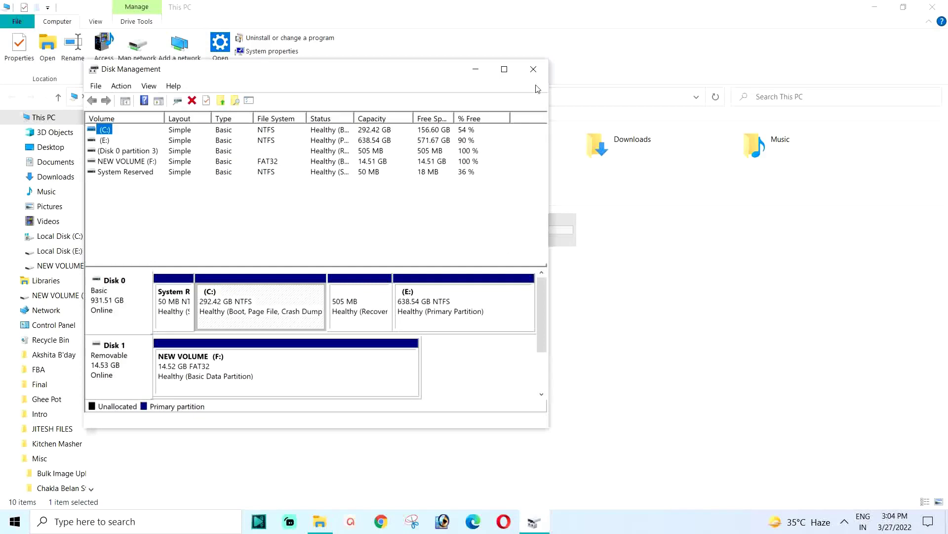
left_click(533, 69)
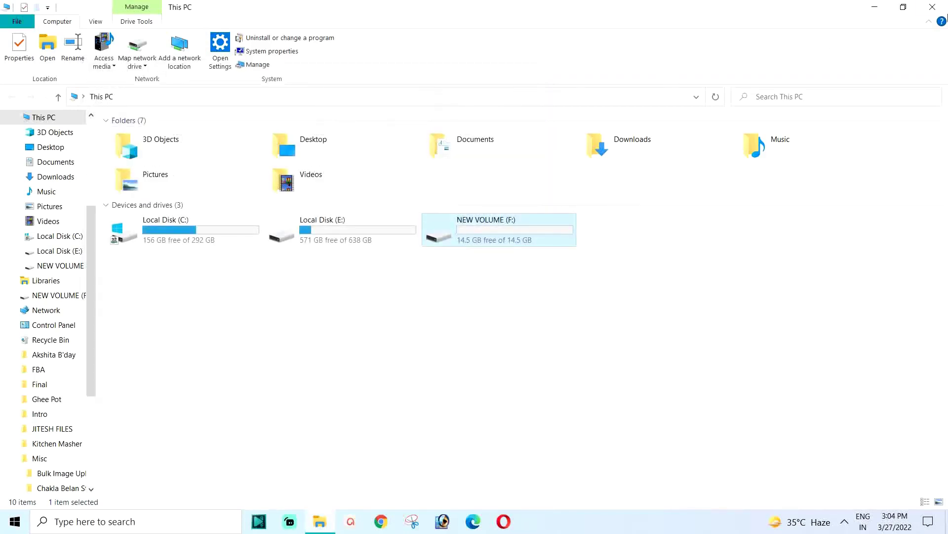
Minimize the file window and open Disk Management within Computer Management from This PC.
left_click(874, 7)
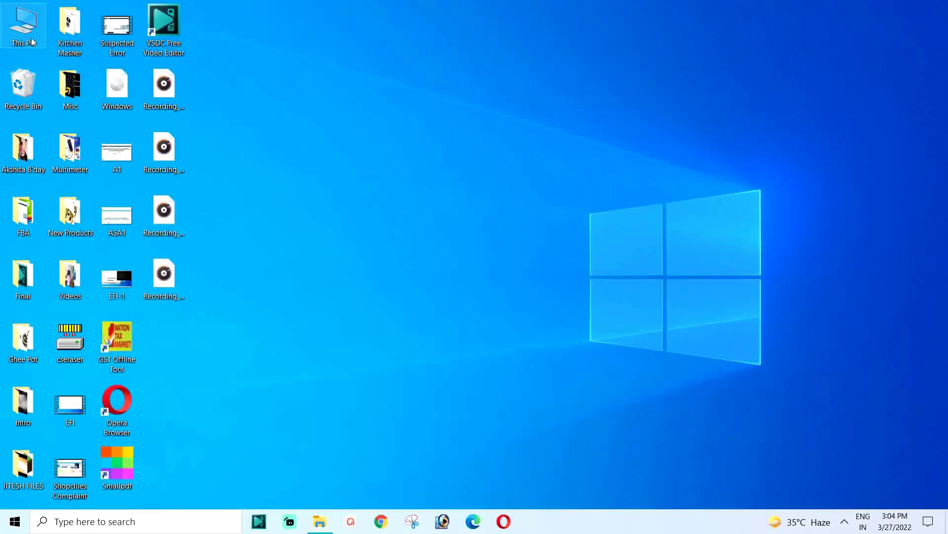
right_click(28, 25)
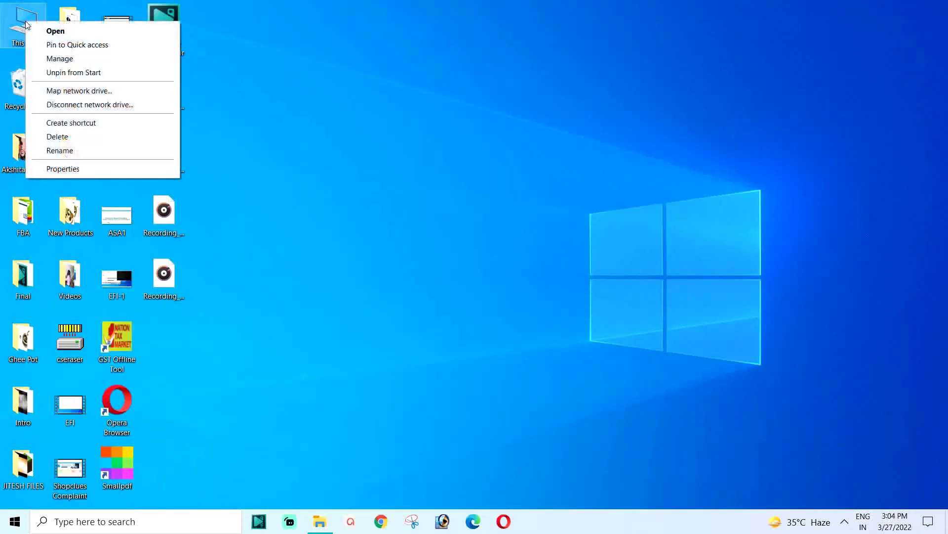
left_click(55, 56)
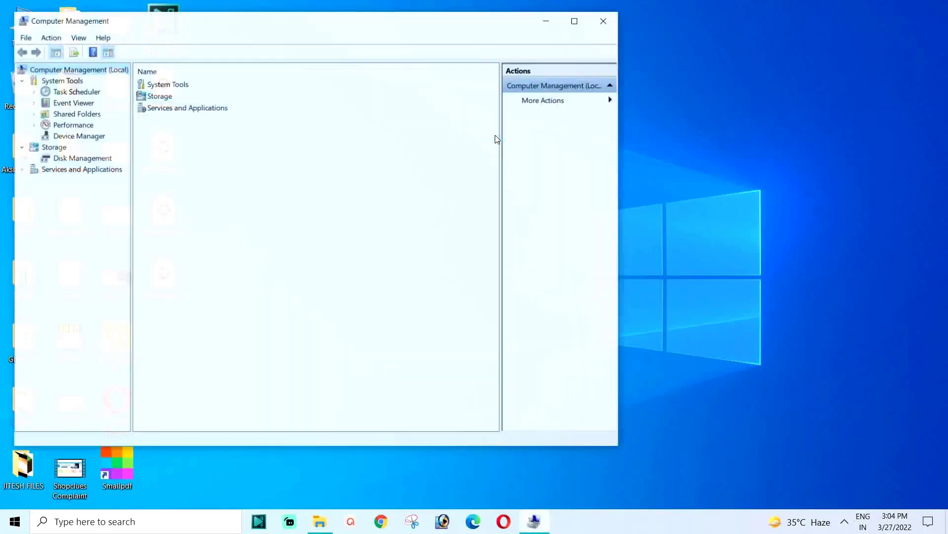
left_click(69, 159)
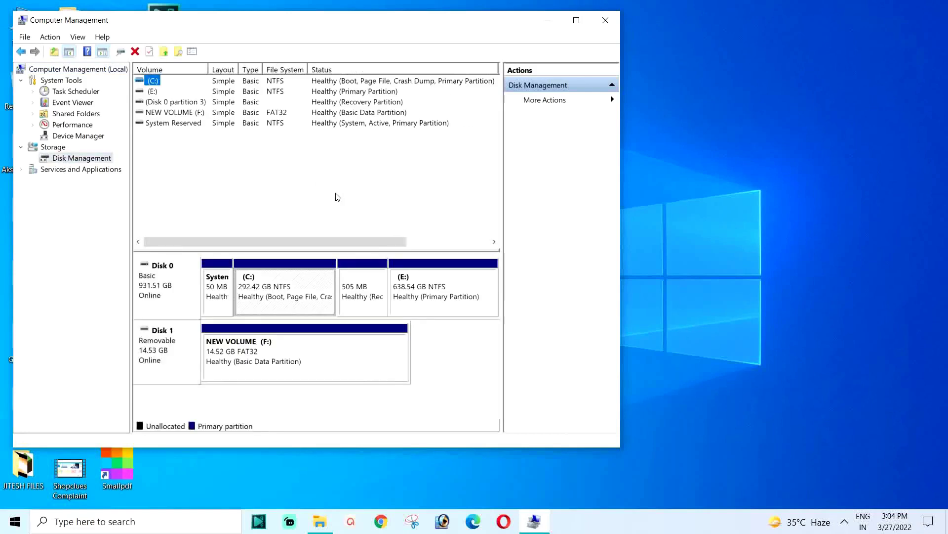
Check which volume operations are available for NEW VOLUME (F:) on Disk 1, and close Computer Management.
left_click(162, 344)
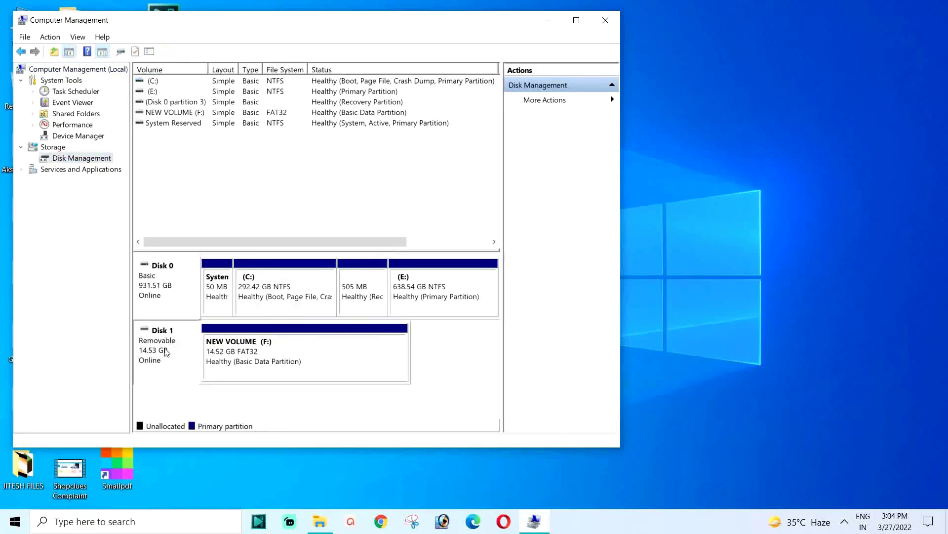
left_click(253, 352)
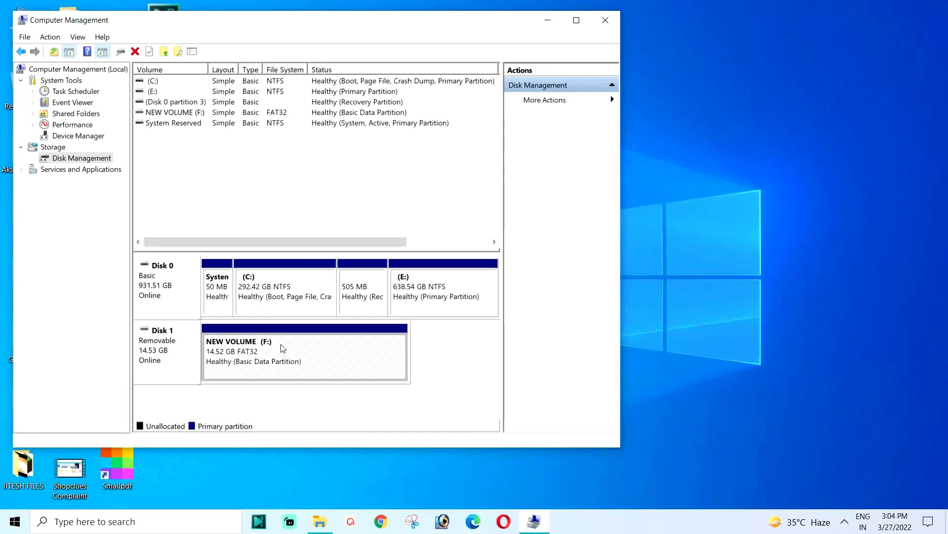
right_click(302, 338)
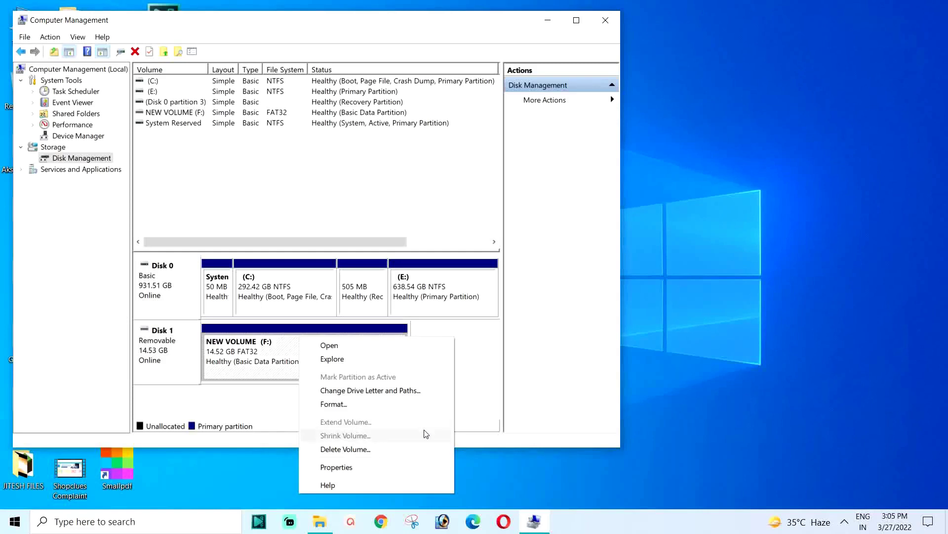
left_click(606, 21)
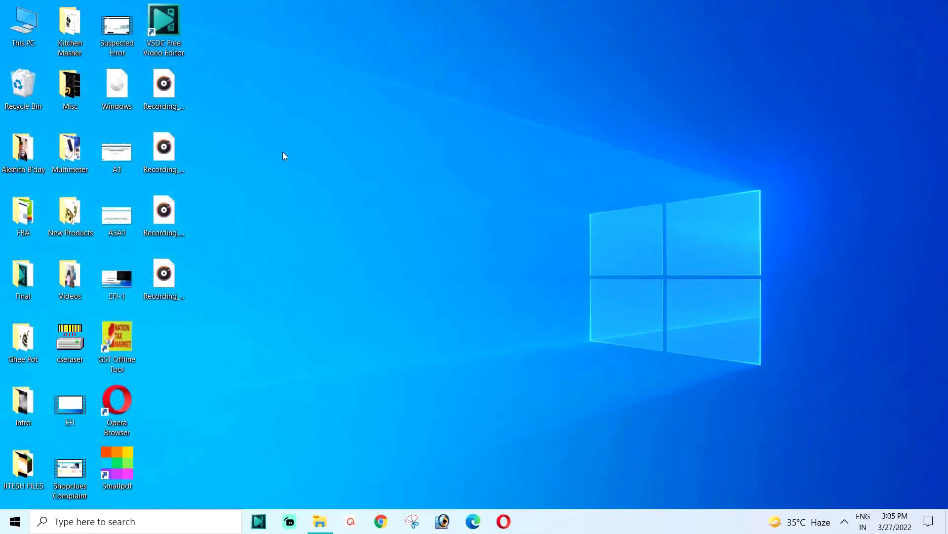
Open This PC and check the file system and capacity in the properties of NEW VOLUME (F:).
double_click(23, 25)
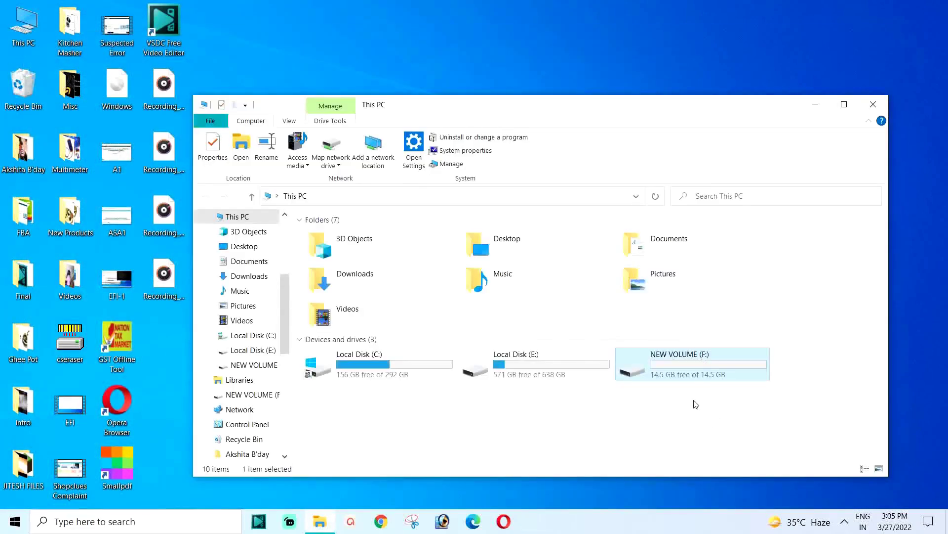
right_click(680, 363)
left_click(716, 349)
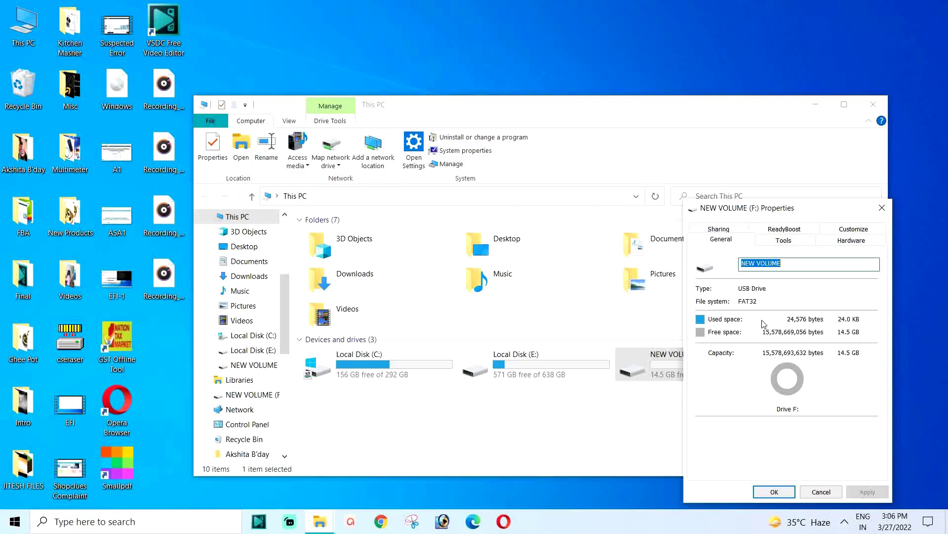
left_click(820, 492)
Check the size on disk in the properties of the Windows disc image on the desktop.
left_click(116, 93)
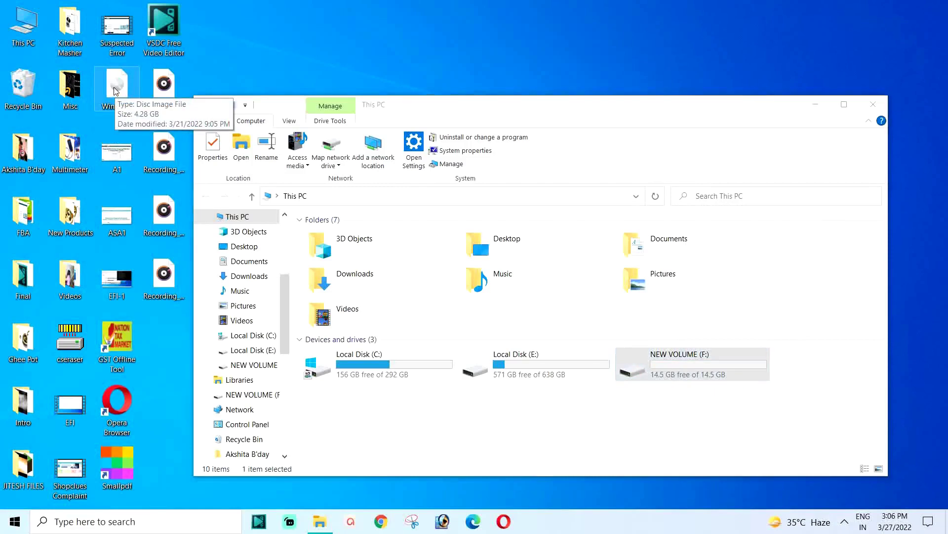
right_click(113, 90)
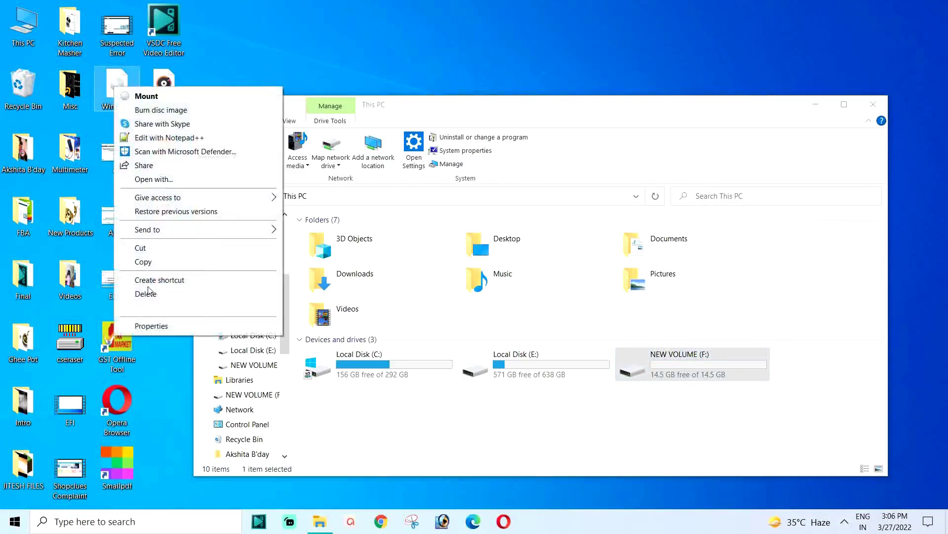
left_click(148, 383)
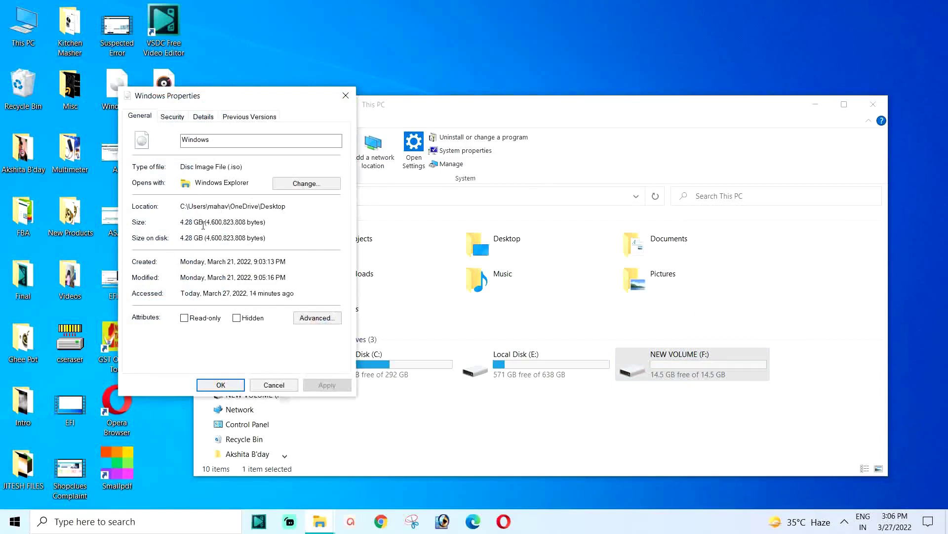
left_click_drag(207, 238, 177, 237)
left_click(273, 385)
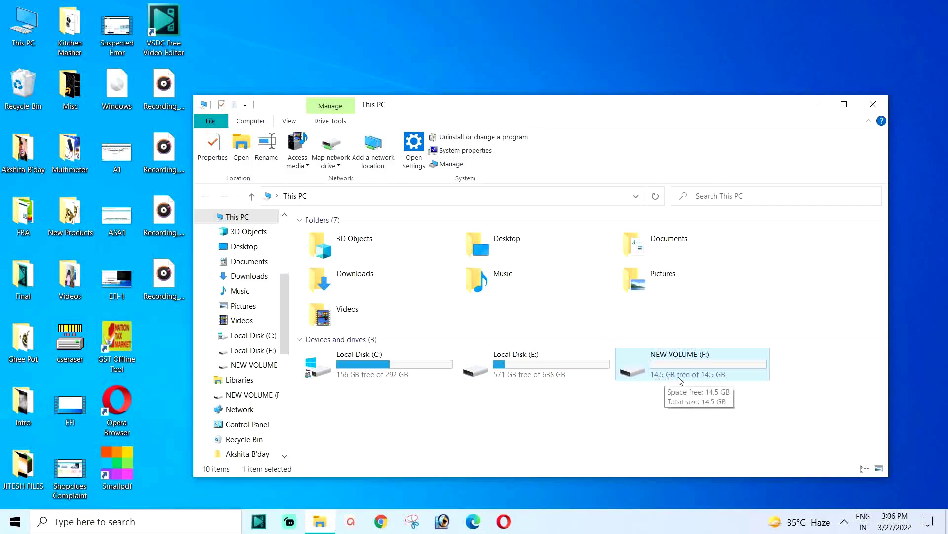
Try to copy the Windows disc image from the desktop to NEW VOLUME (F:).
right_click(117, 92)
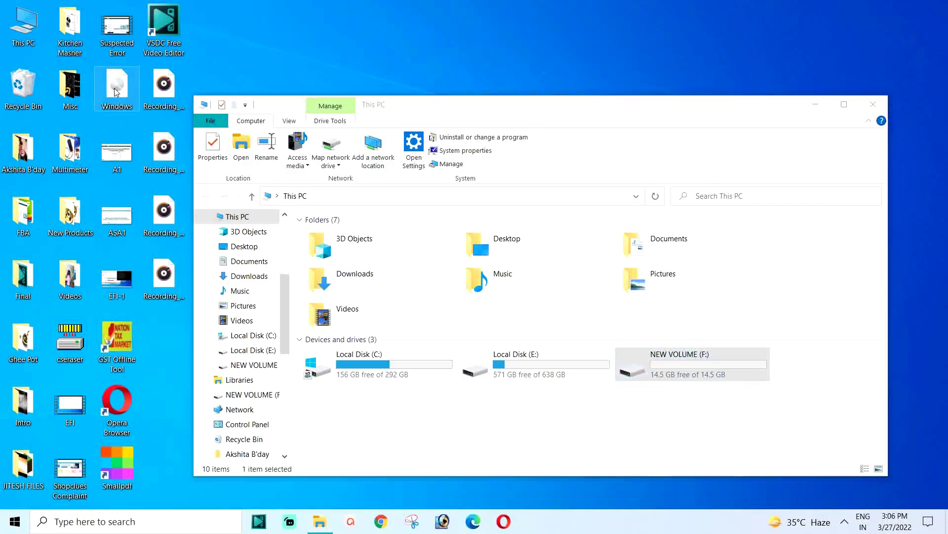
left_click(143, 264)
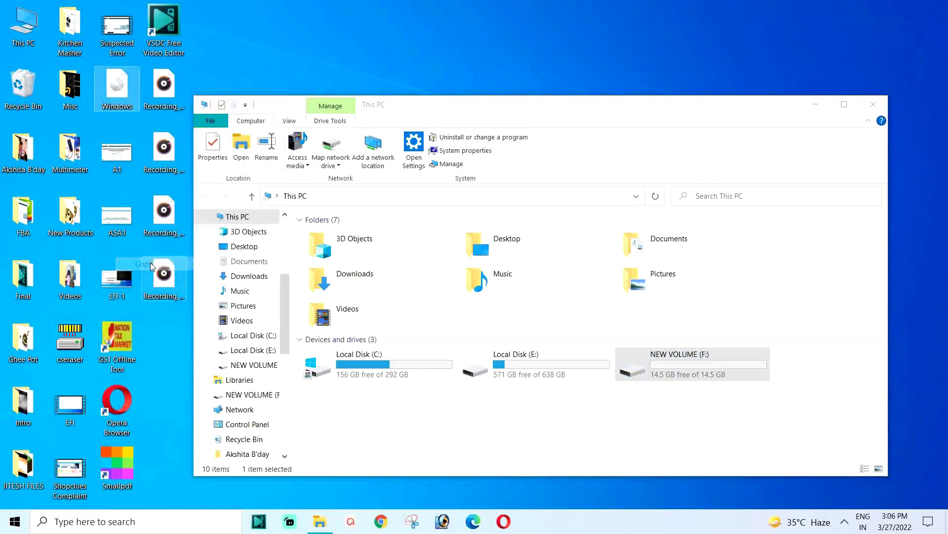
left_click(687, 364)
double_click(685, 364)
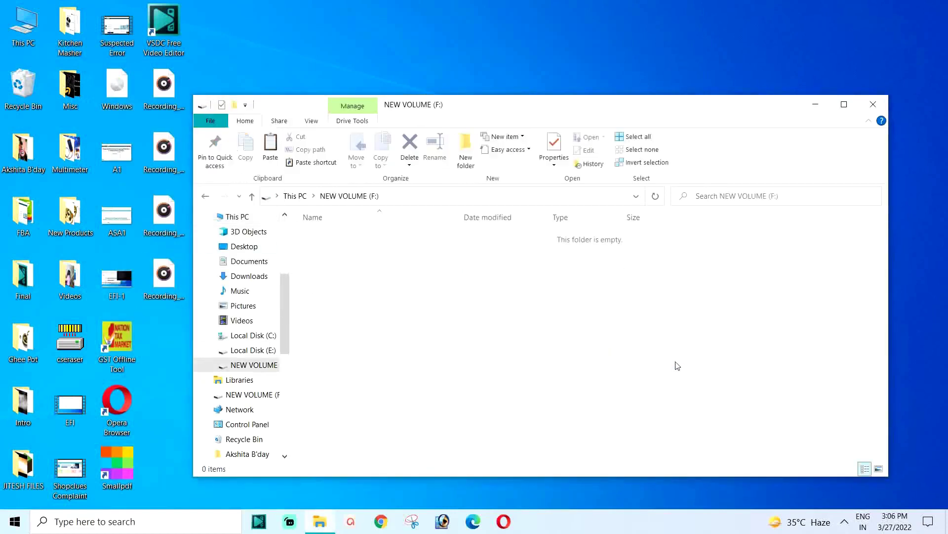
right_click(441, 275)
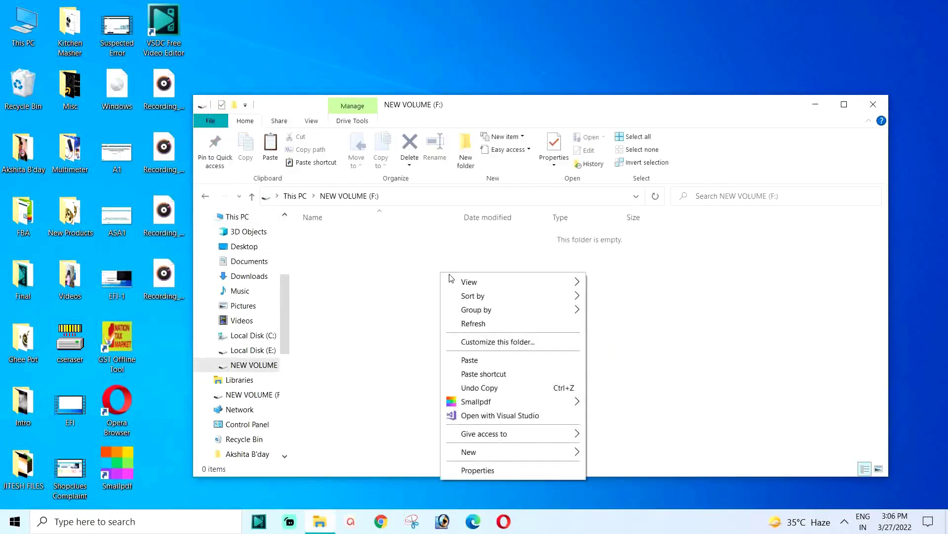
left_click(475, 362)
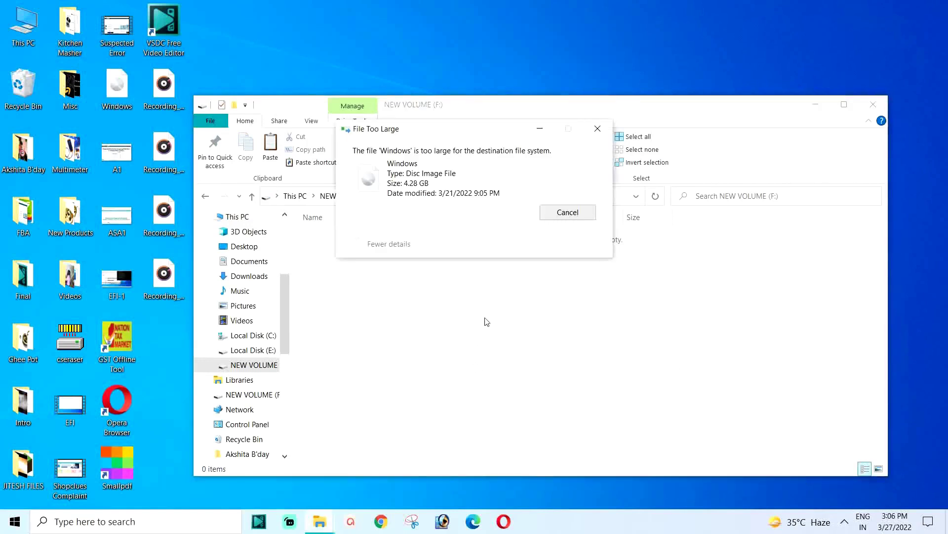
left_click_drag(475, 139, 479, 236)
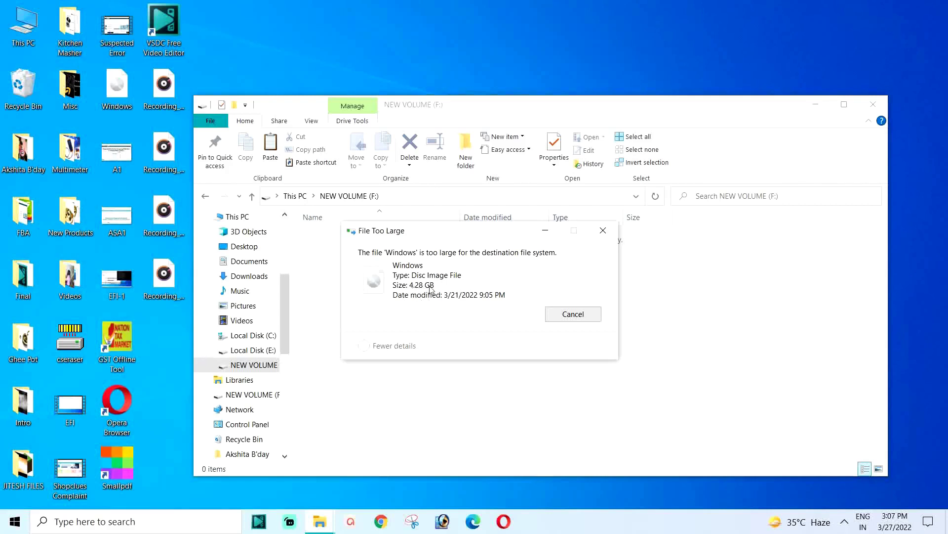
left_click(581, 314)
Return to This PC and format NEW VOLUME (F:) with the NTFS file system using Quick Format.
left_click(206, 197)
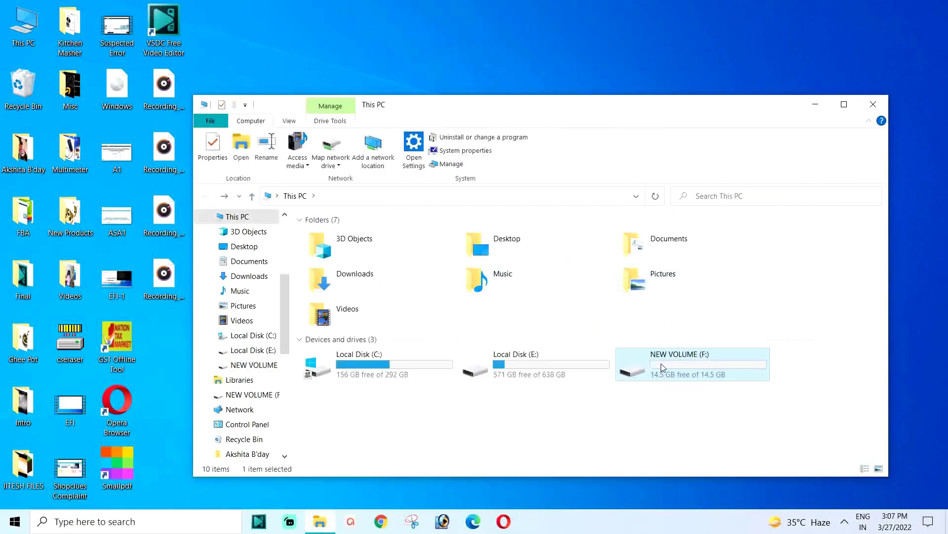
right_click(664, 365)
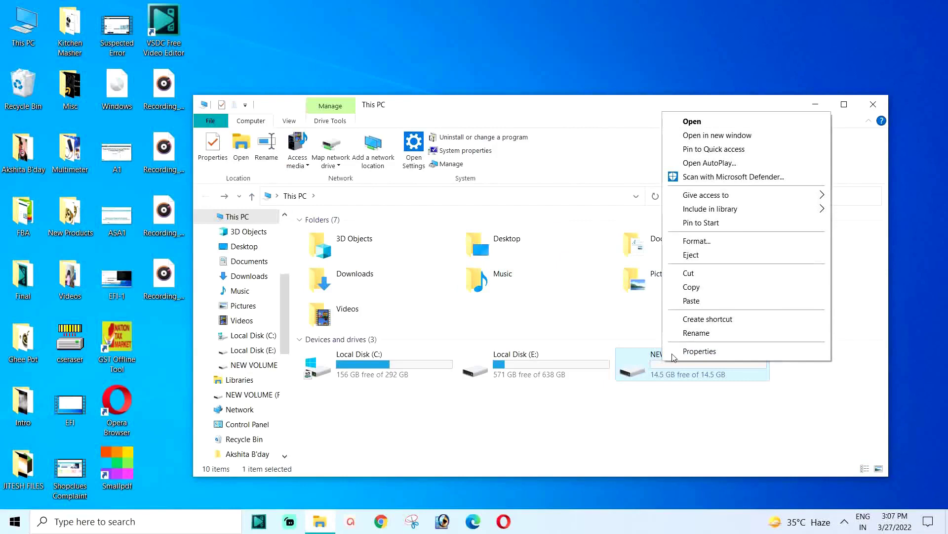
left_click(707, 242)
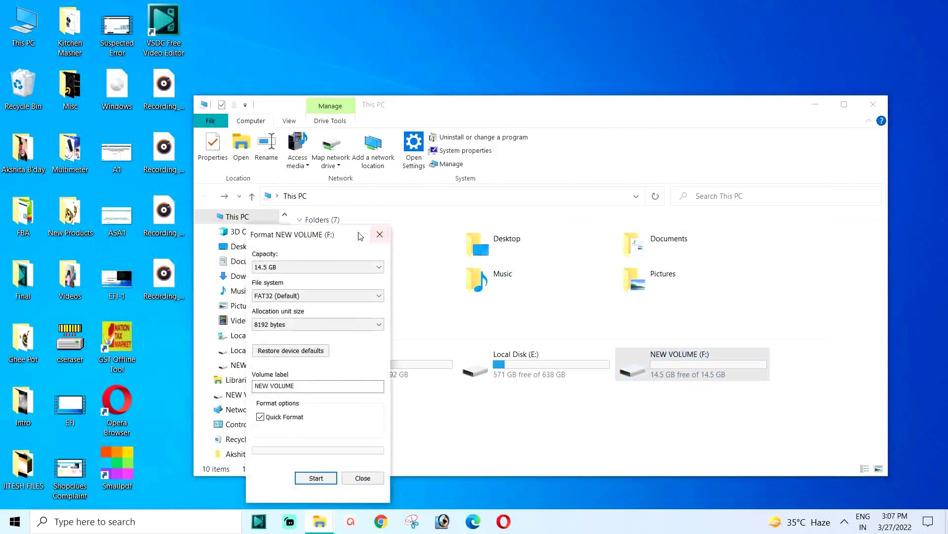
left_click_drag(333, 236, 539, 72)
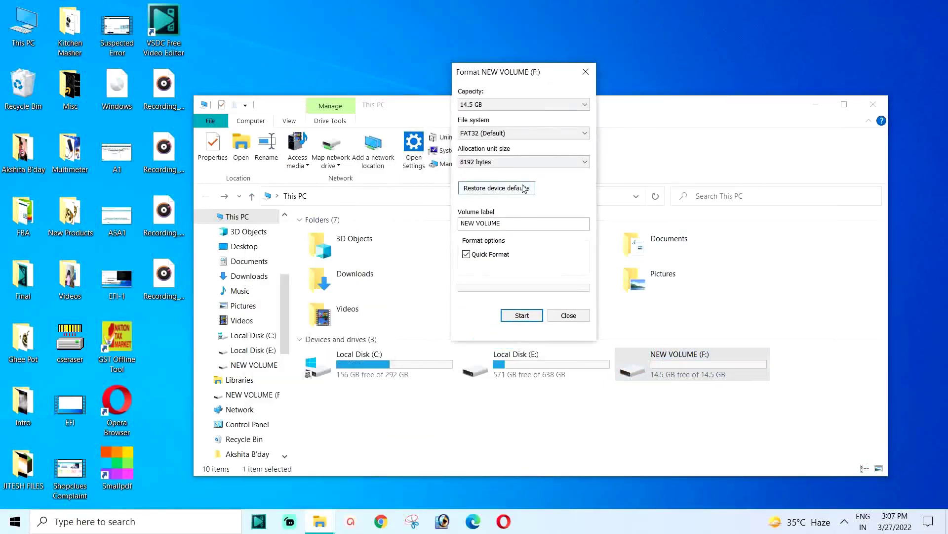
left_click(502, 134)
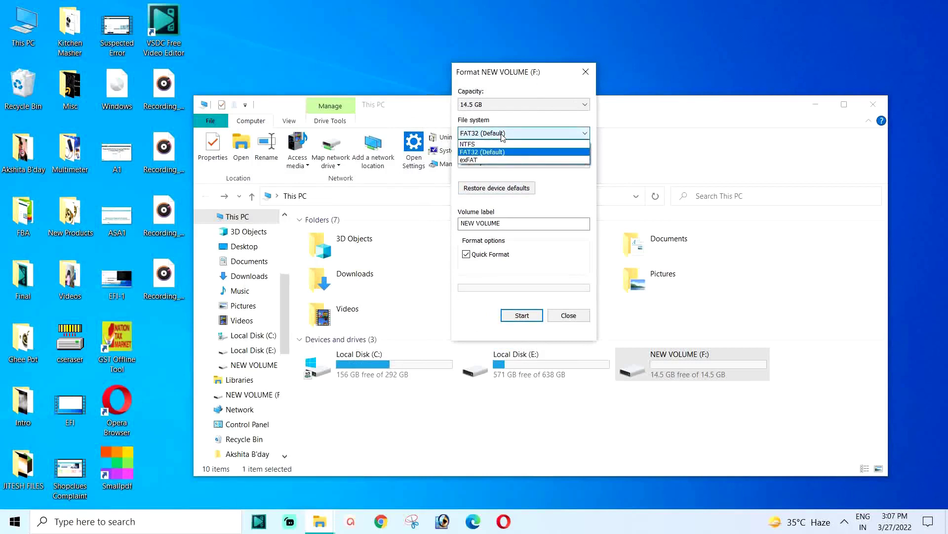
left_click(470, 145)
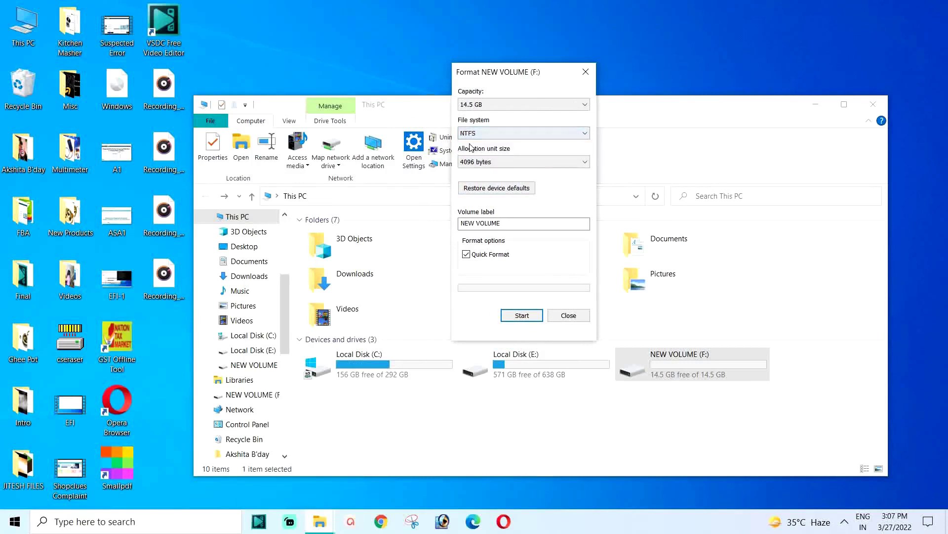
left_click(518, 317)
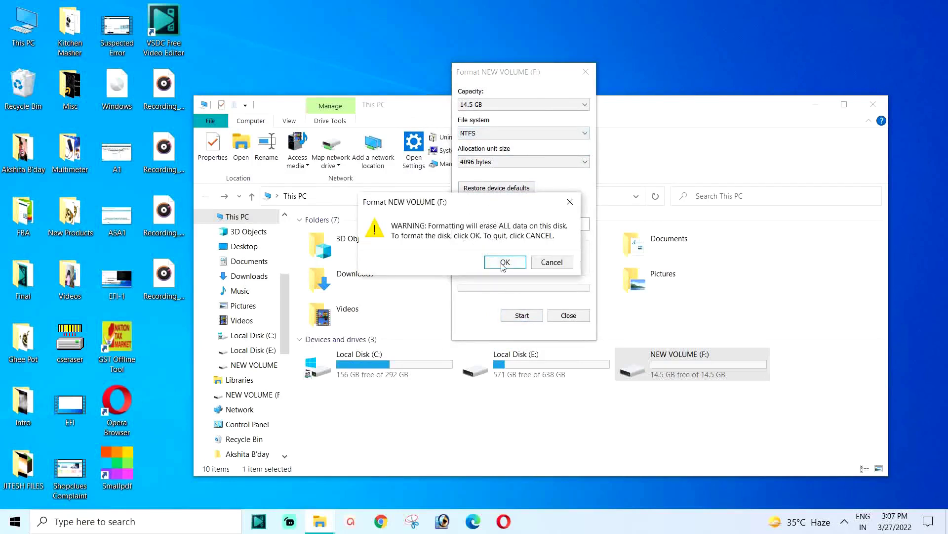
left_click(504, 263)
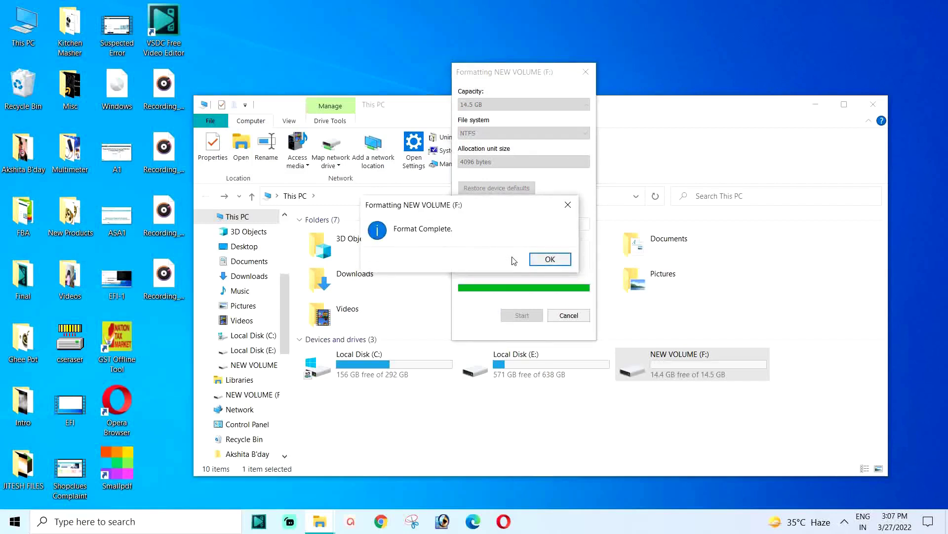
left_click(545, 261)
left_click(568, 315)
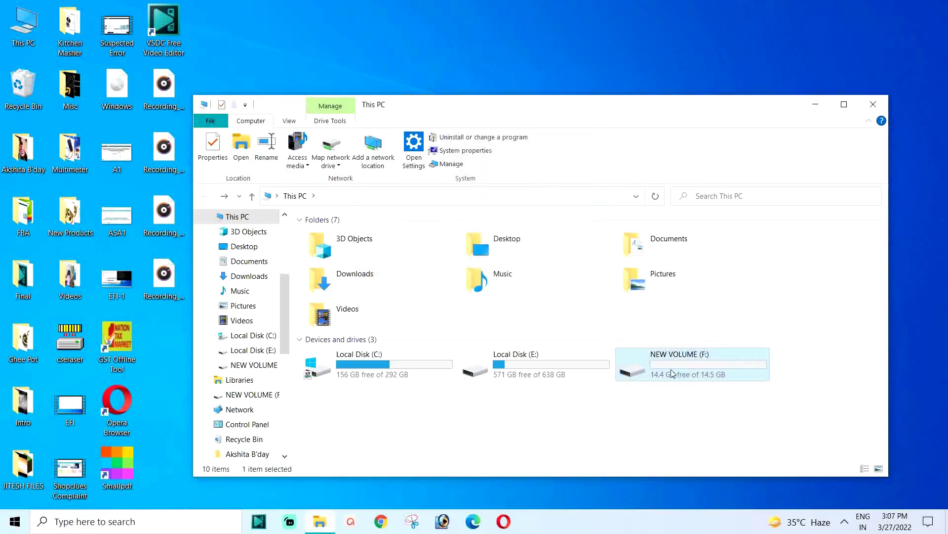
Check the file system of the reformatted NEW VOLUME (F:) drive in its properties.
right_click(671, 372)
left_click(704, 352)
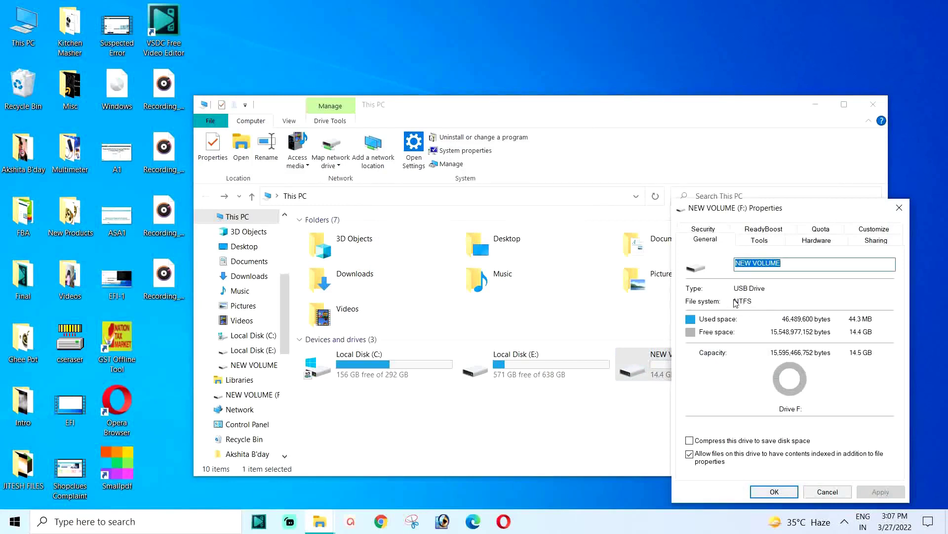
left_click(827, 492)
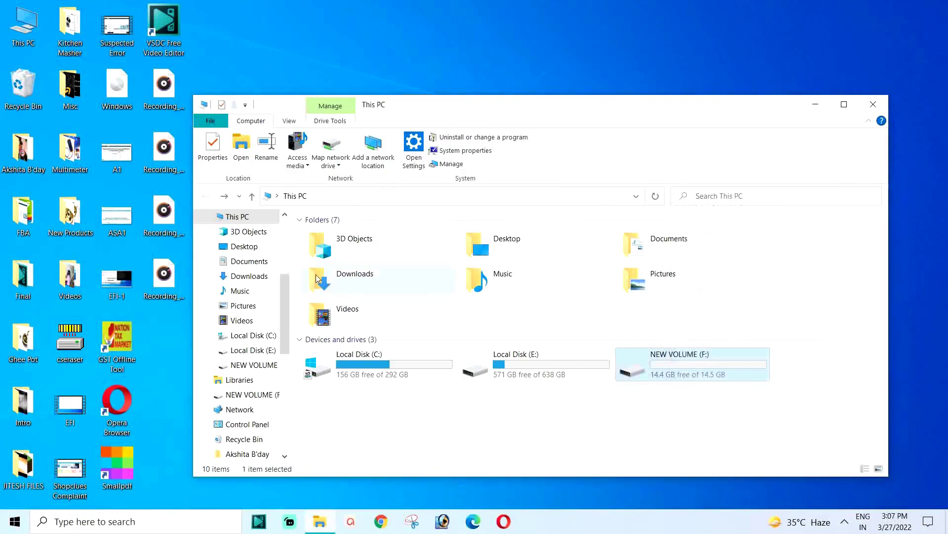
Try to copy the Windows disc image onto the NTFS-formatted NEW VOLUME (F:), cancel the transfer and close the drive window.
double_click(665, 363)
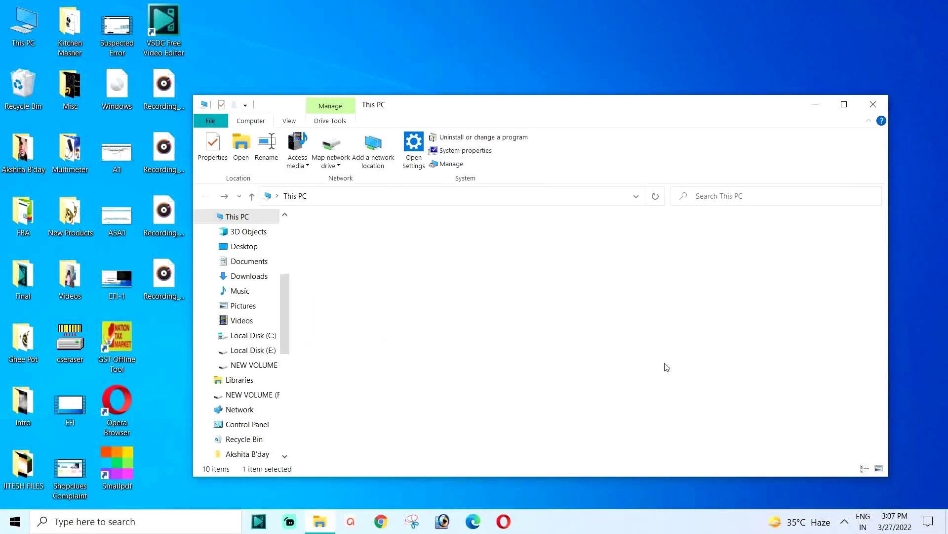
right_click(416, 262)
left_click(446, 347)
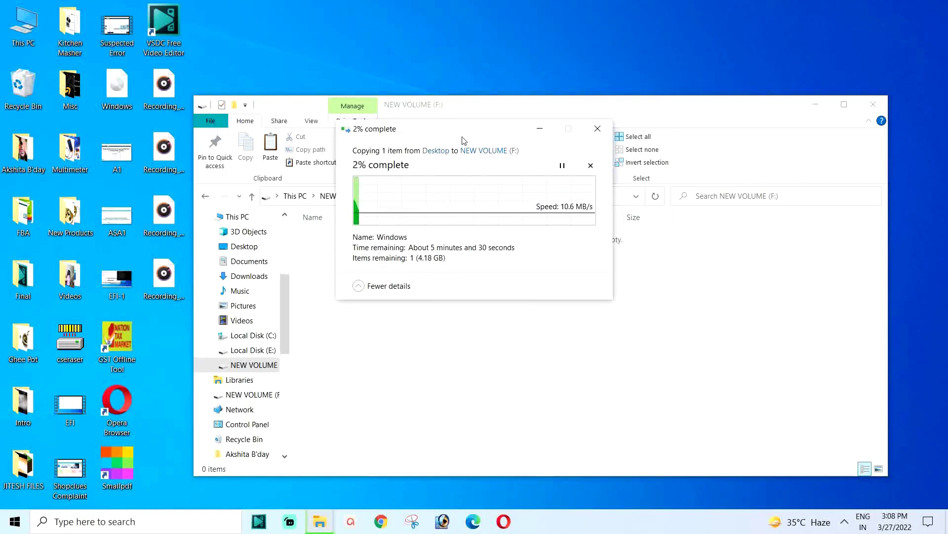
left_click_drag(463, 141, 511, 199)
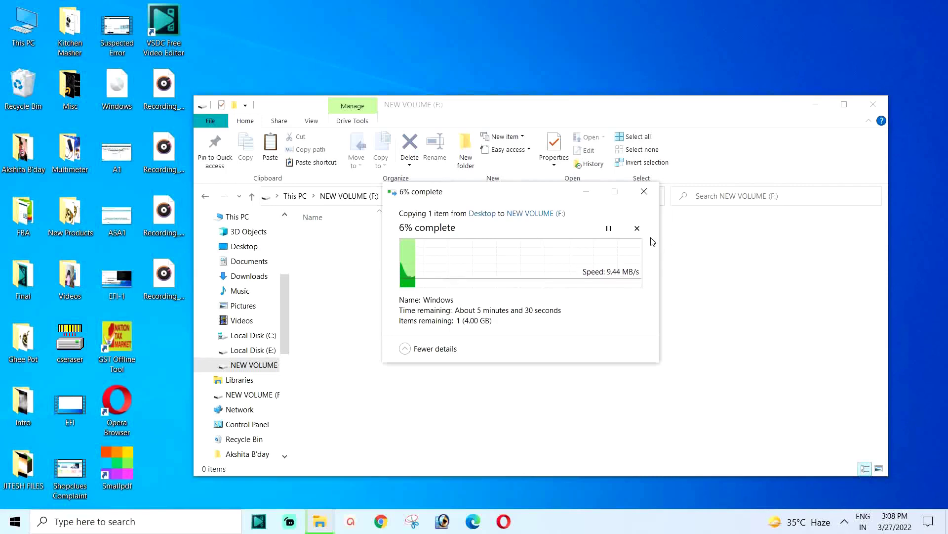
left_click(638, 227)
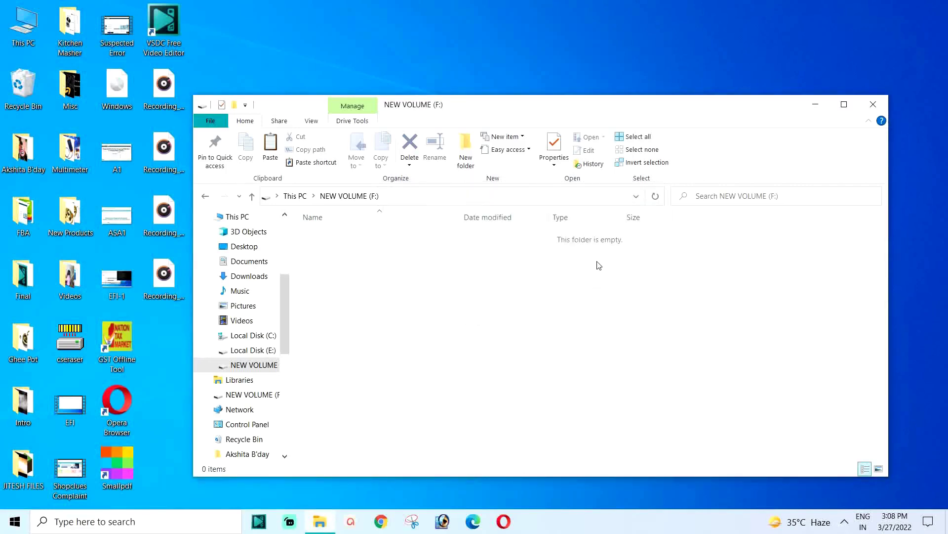
left_click(873, 104)
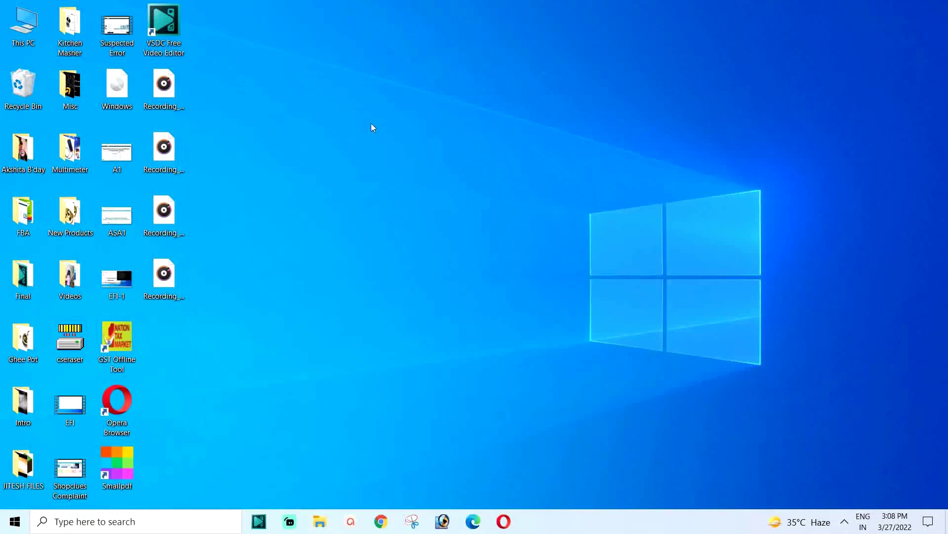
Open Disk Management through the Manage command of This PC and move its window clear of the desktop icons.
right_click(26, 33)
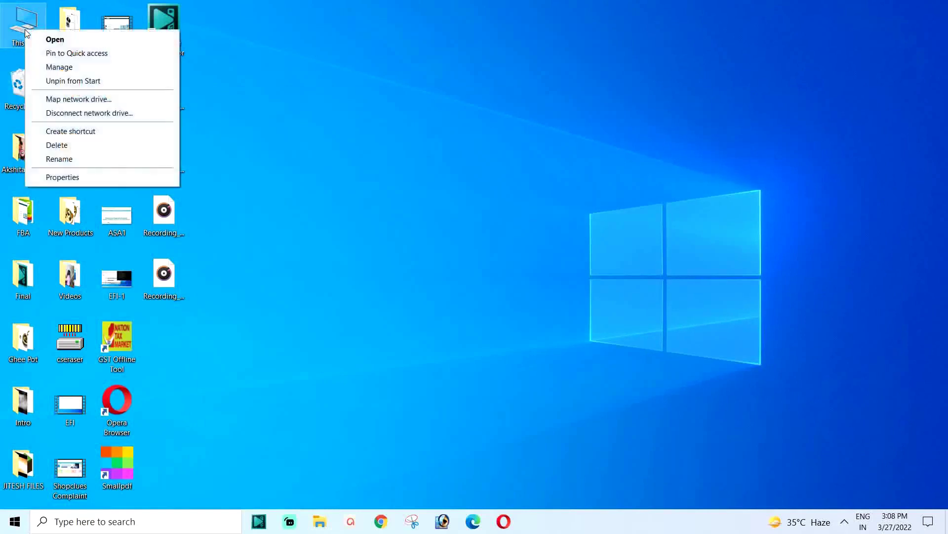
left_click(56, 67)
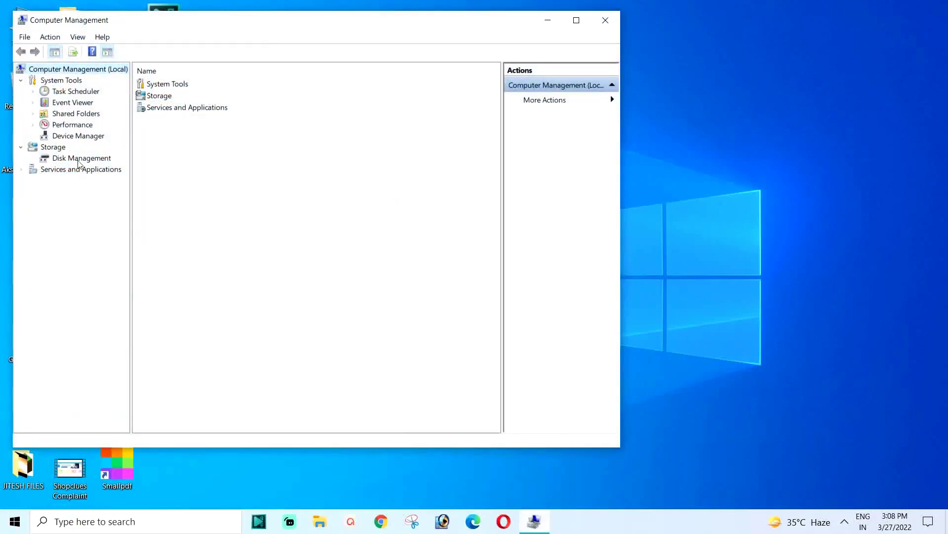
left_click(78, 160)
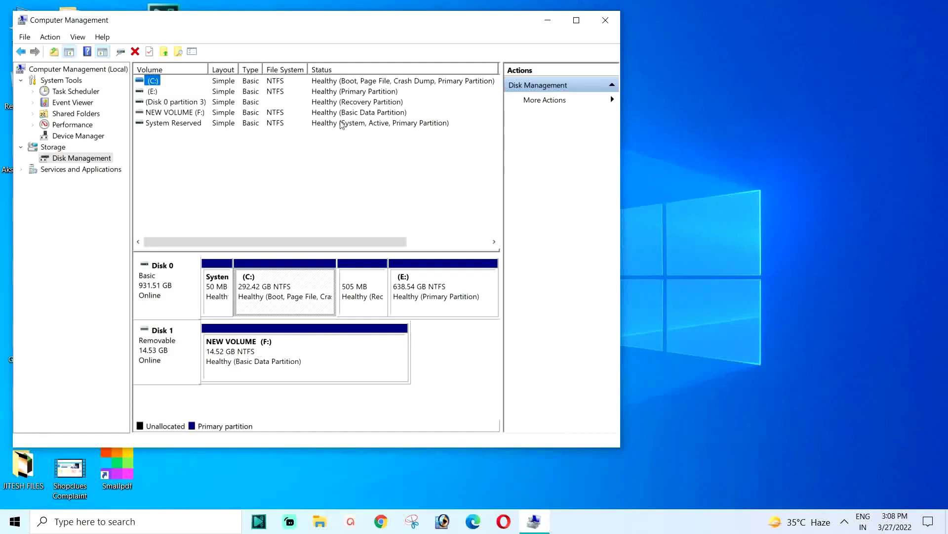
left_click_drag(285, 24, 520, 28)
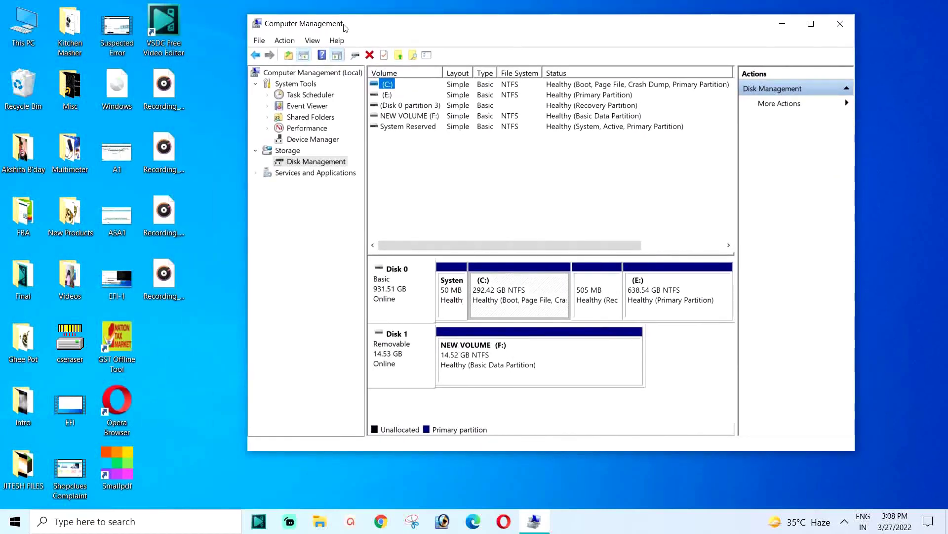
left_click_drag(345, 27, 401, 36)
Copy A1, ASA1, EFI-1, Recording_148, Recording_149 and Recording_152 from the desktop to NEW VOLUME (F:) and close the drive window.
left_click_drag(229, 302, 96, 128)
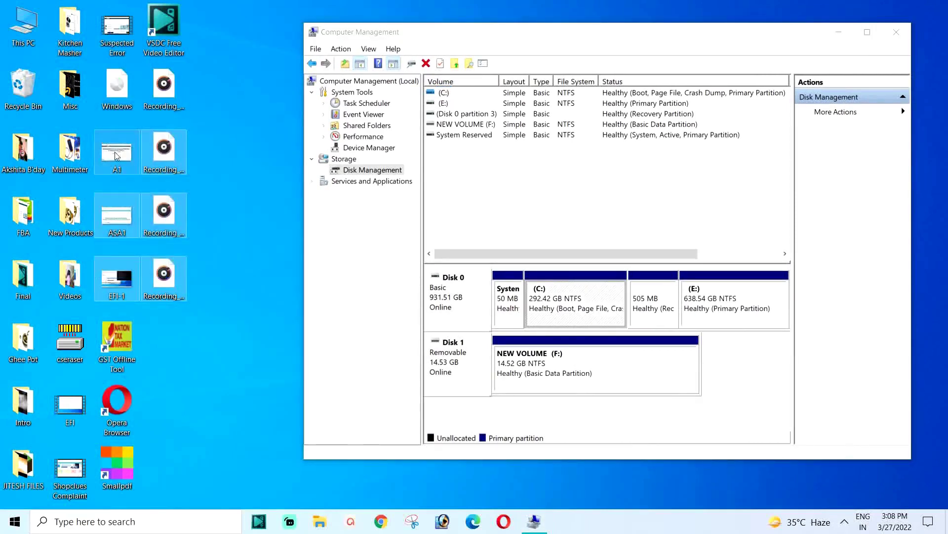
right_click(118, 148)
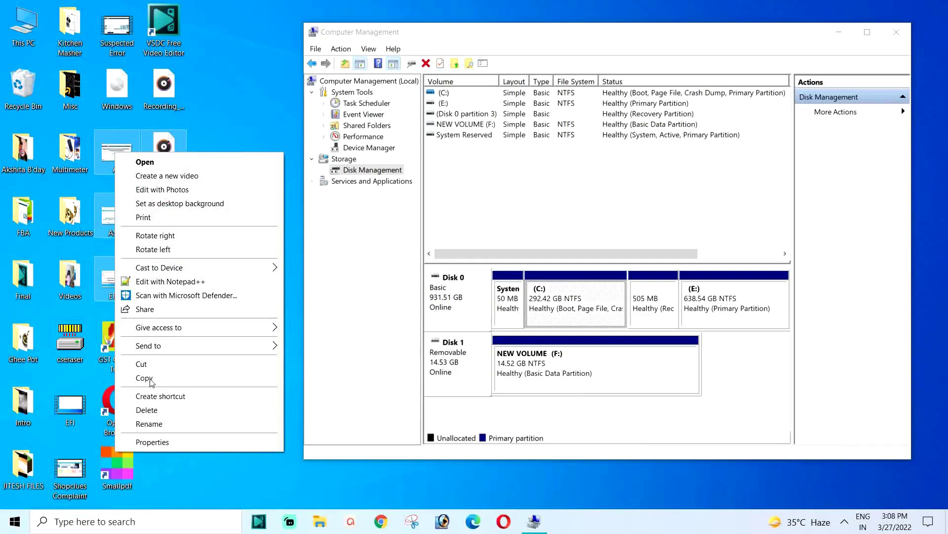
key("Escape")
double_click(23, 25)
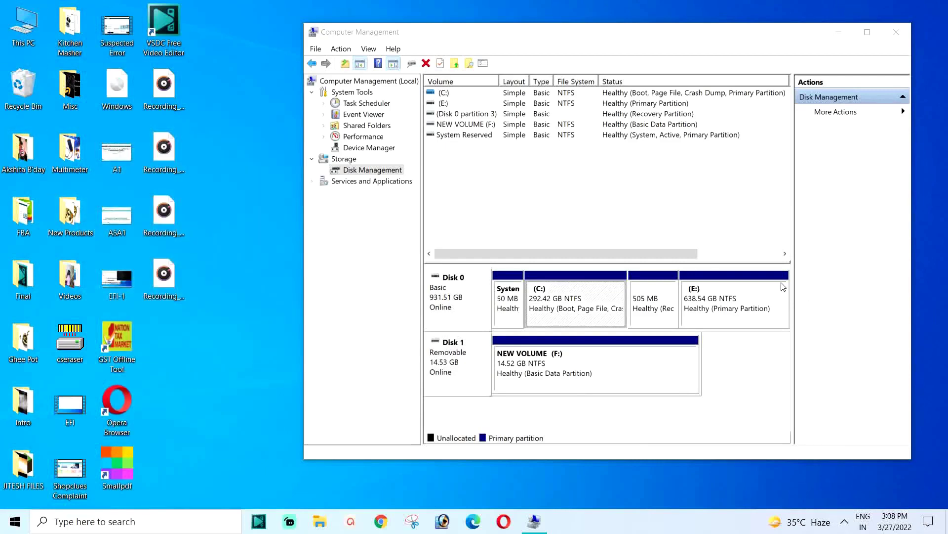
double_click(674, 369)
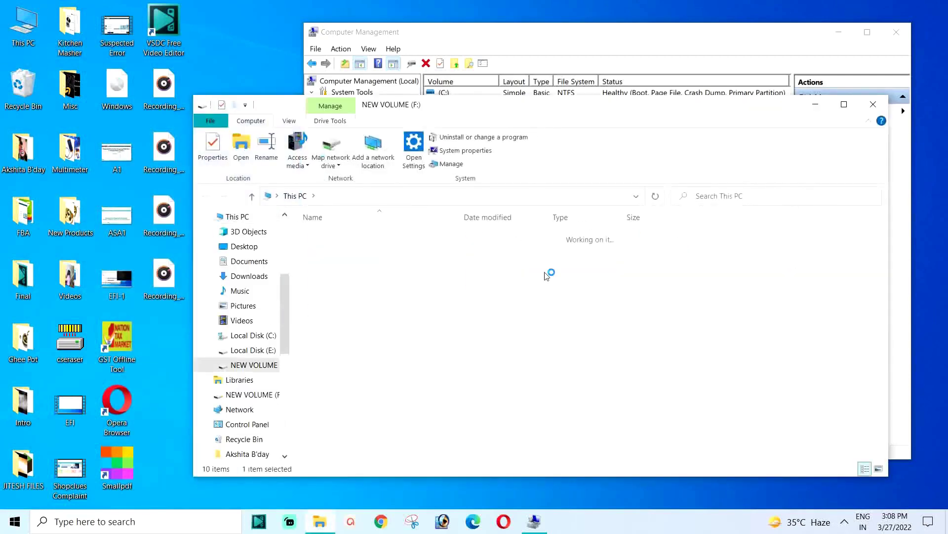
right_click(414, 271)
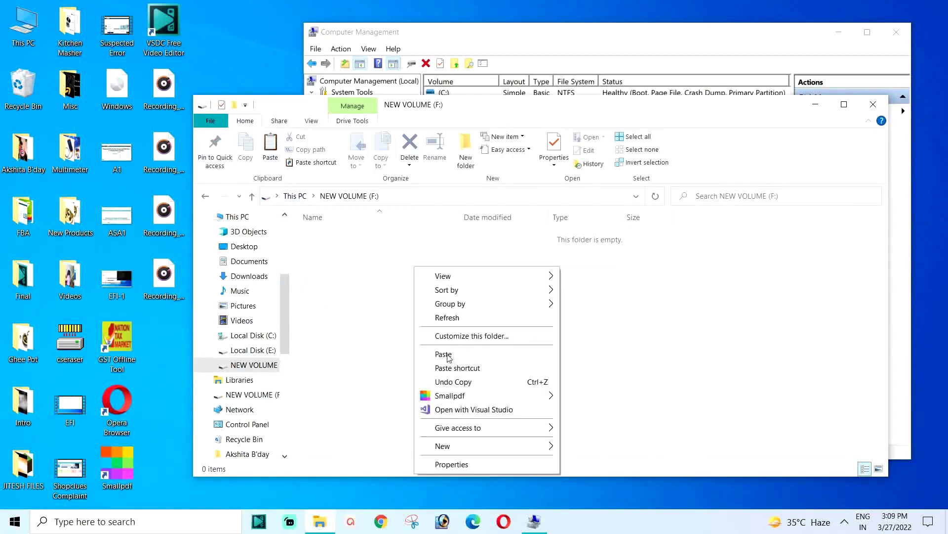
left_click(447, 352)
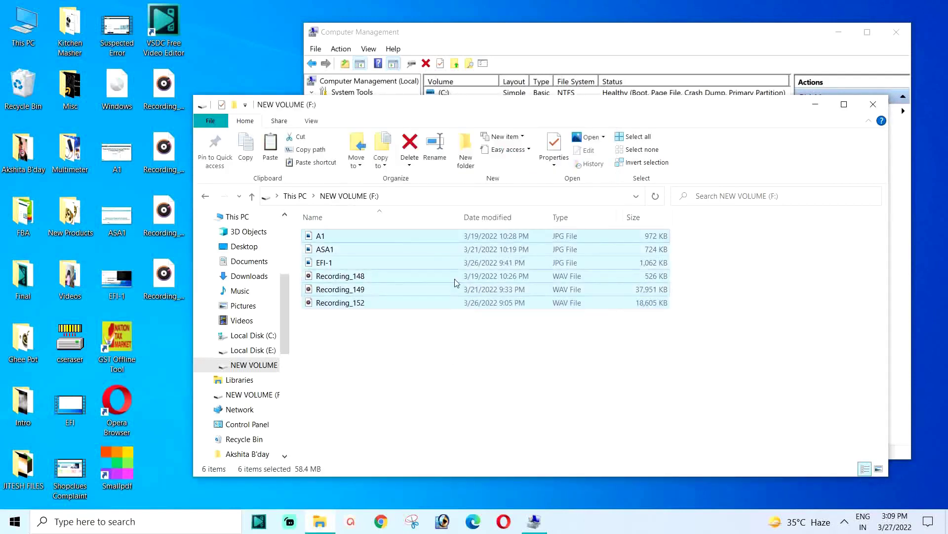
left_click(356, 356)
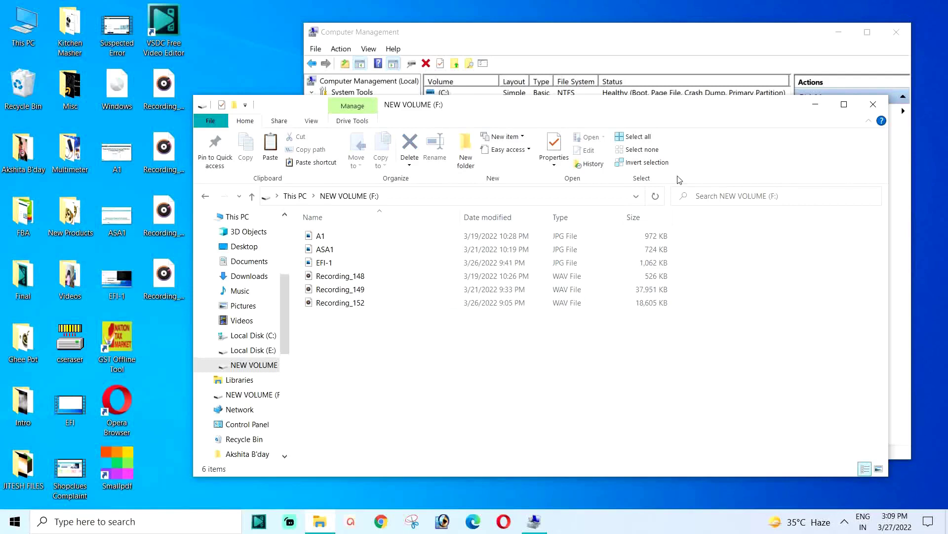
left_click(873, 105)
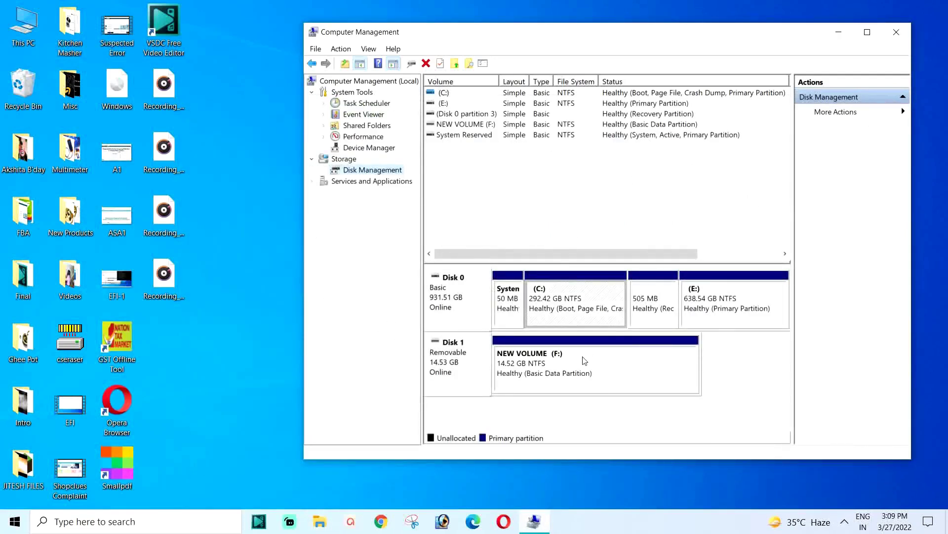
Shrink the NEW VOLUME (F:) partition on Disk 1 by 5000 MB.
right_click(603, 351)
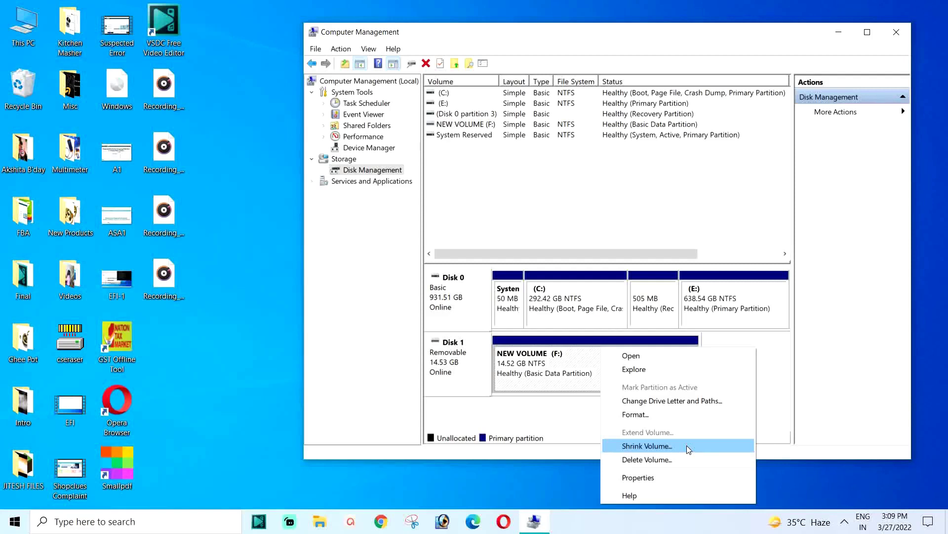
left_click(656, 447)
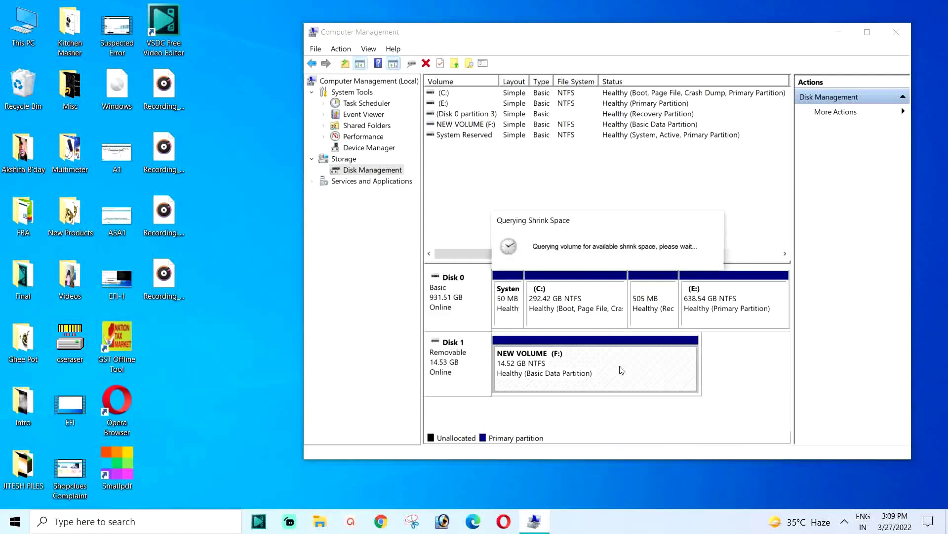
left_click_drag(634, 157, 537, 152)
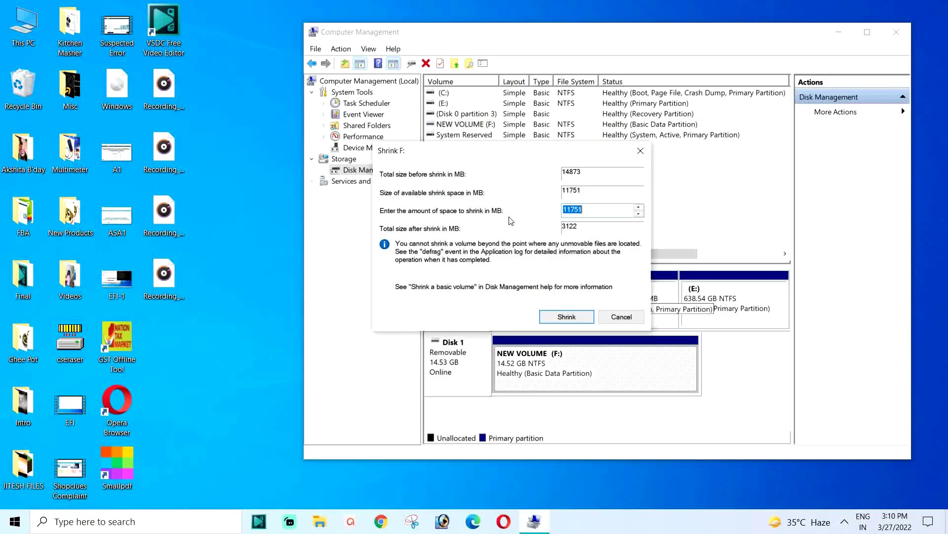
type("5000")
left_click(565, 317)
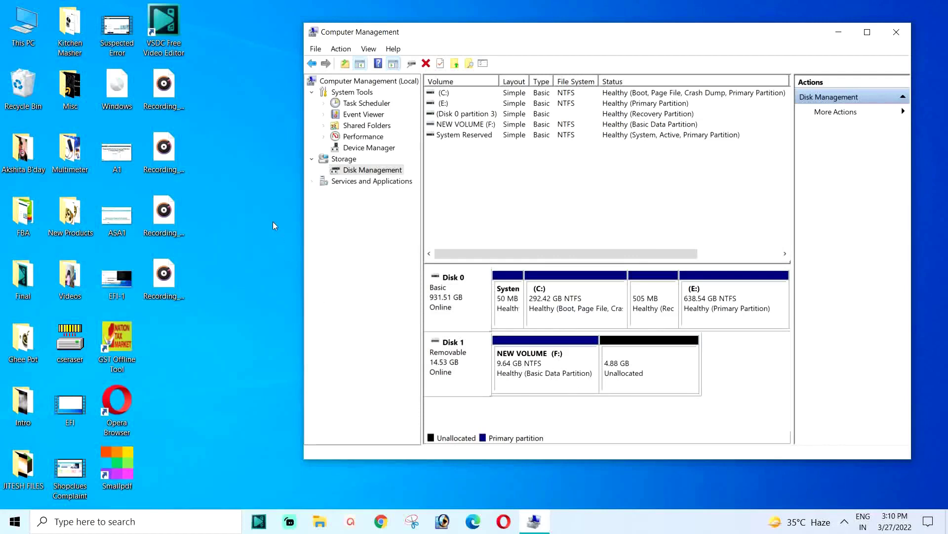
Check the capacity and files of the shrunken NEW VOLUME (F:) in This PC and return to Computer Management.
double_click(23, 24)
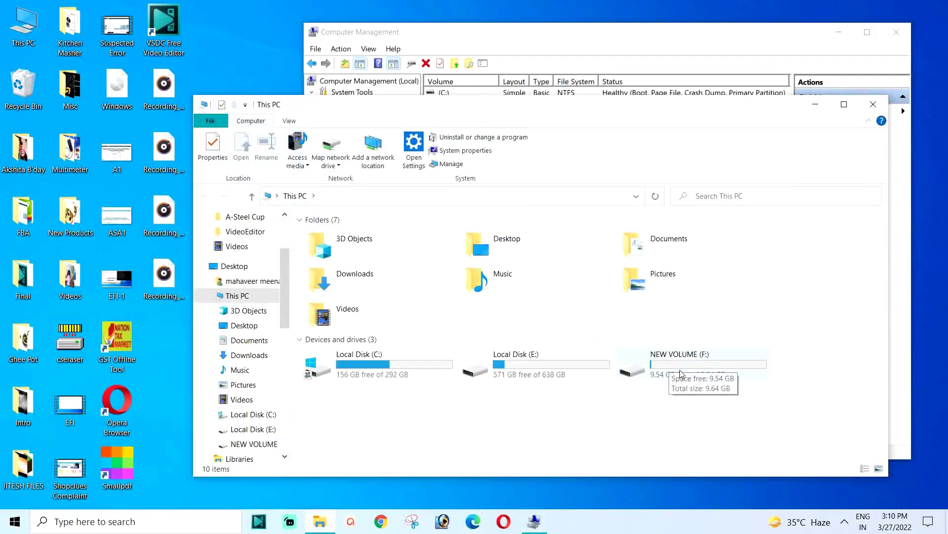
double_click(676, 366)
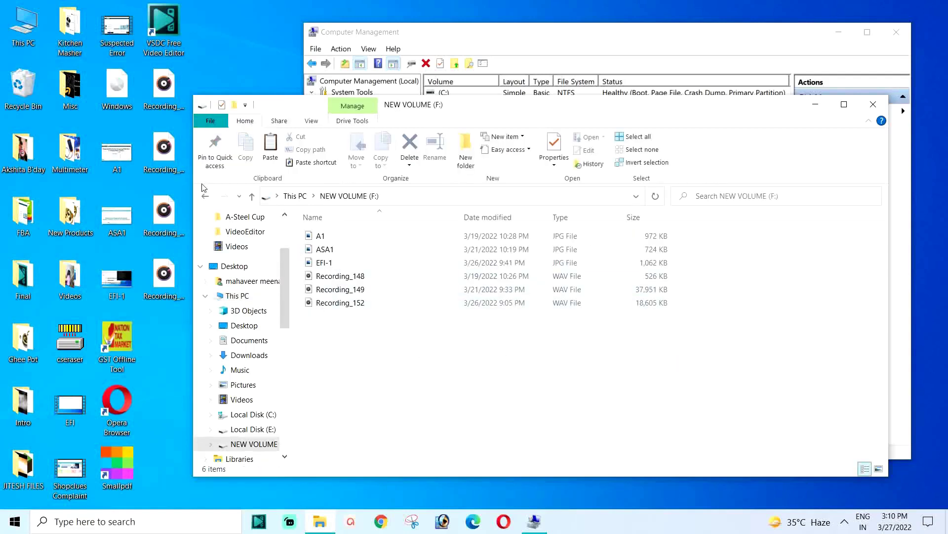
left_click(205, 197)
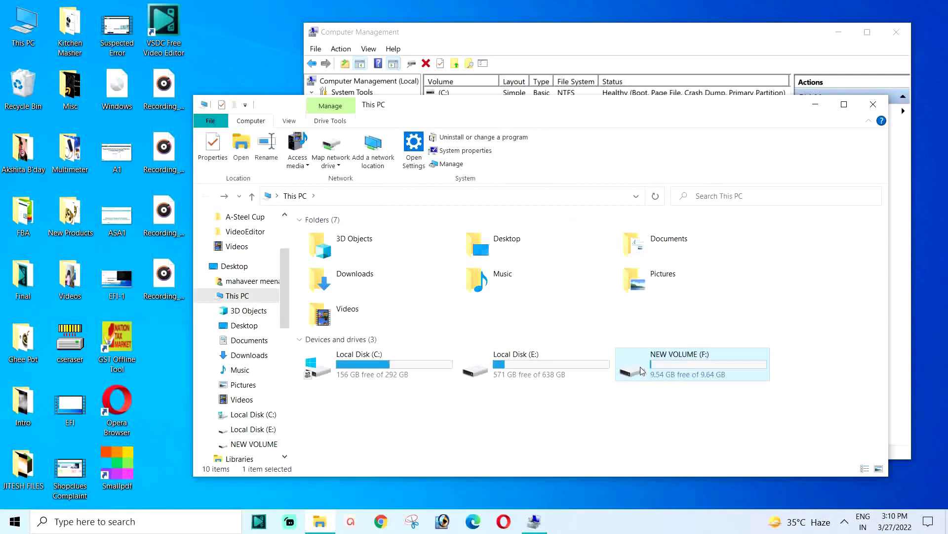
left_click(791, 36)
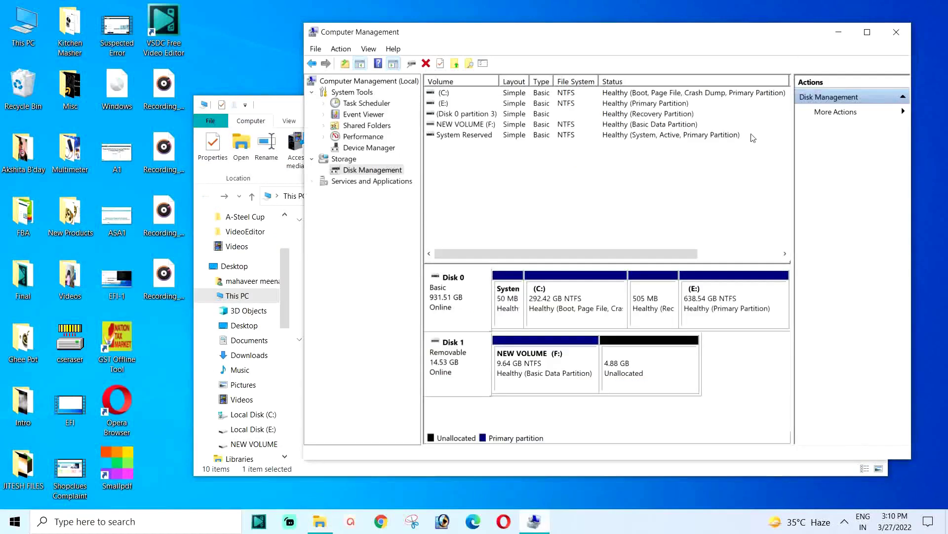
Start a new simple volume in the unallocated space on Disk 1, accepting the volume size of 4999 MB.
left_click(652, 363)
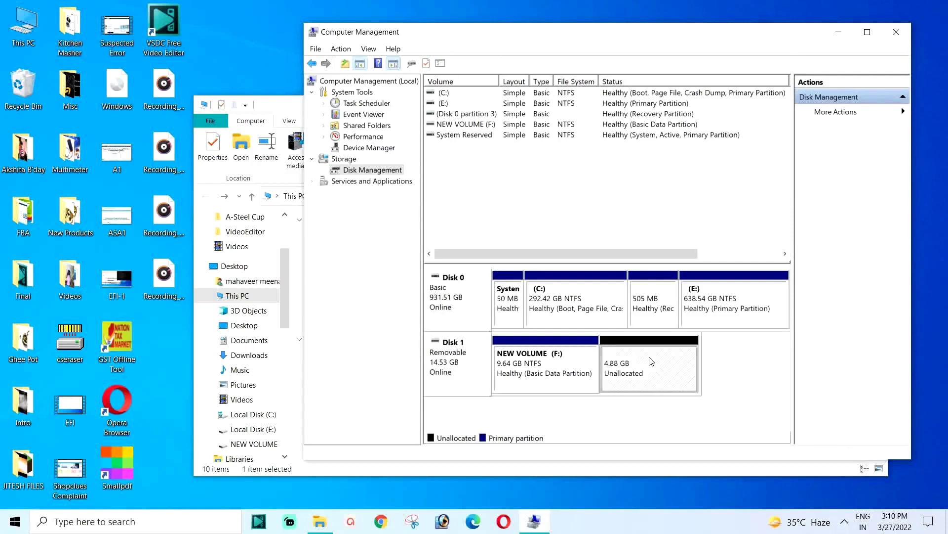
right_click(641, 352)
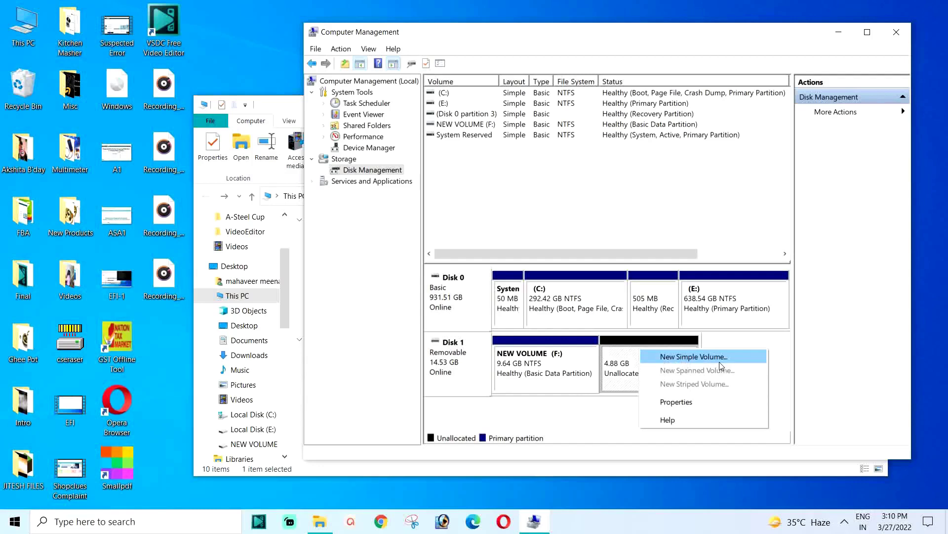
left_click(693, 357)
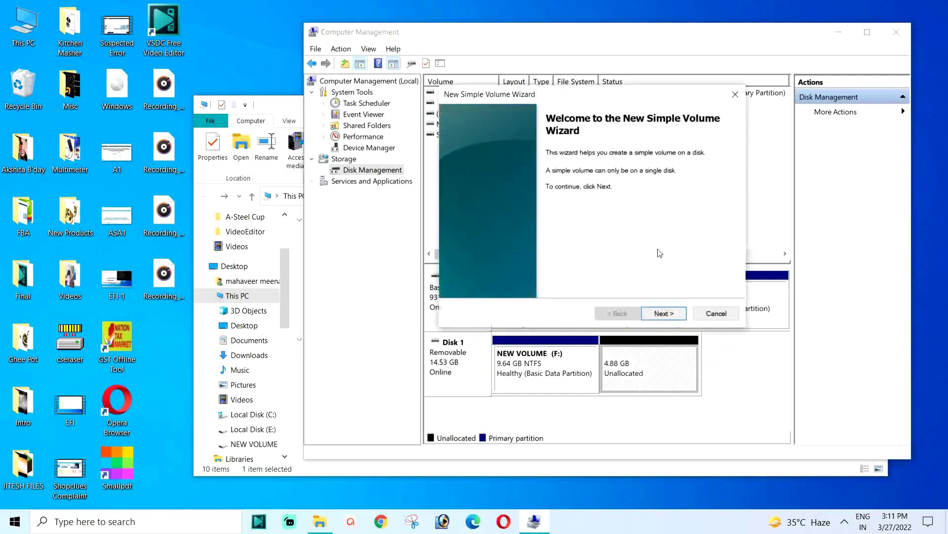
left_click(661, 314)
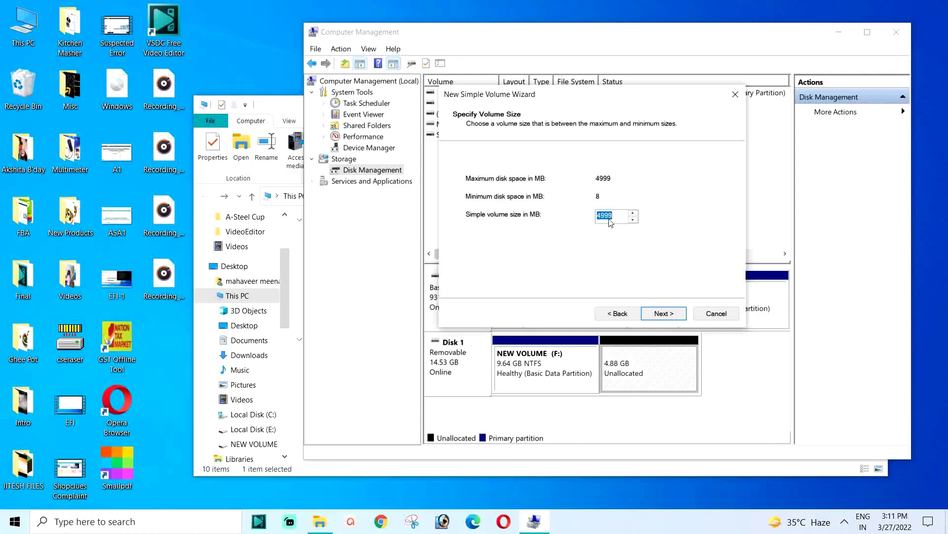
left_click(662, 314)
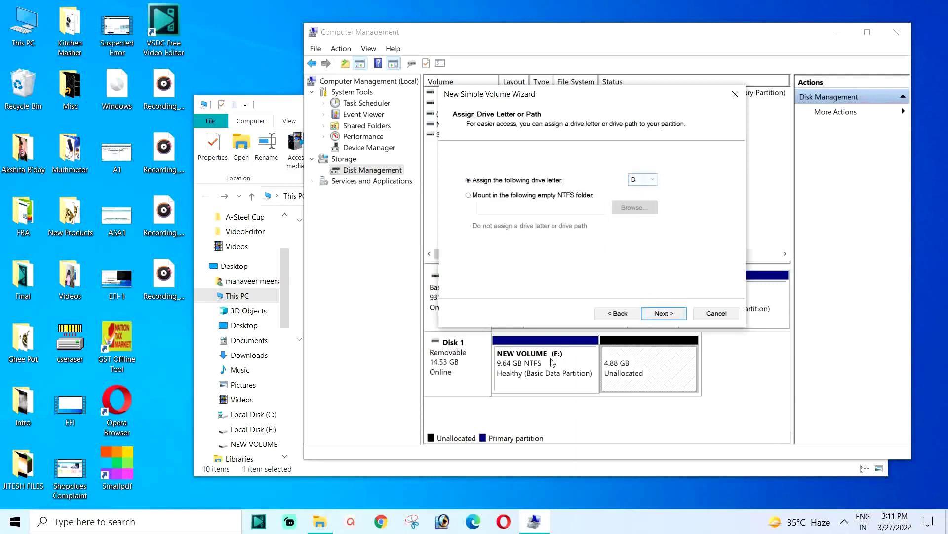
Assign drive letter G to the new volume and choose FAT32 as its file system.
left_click(654, 180)
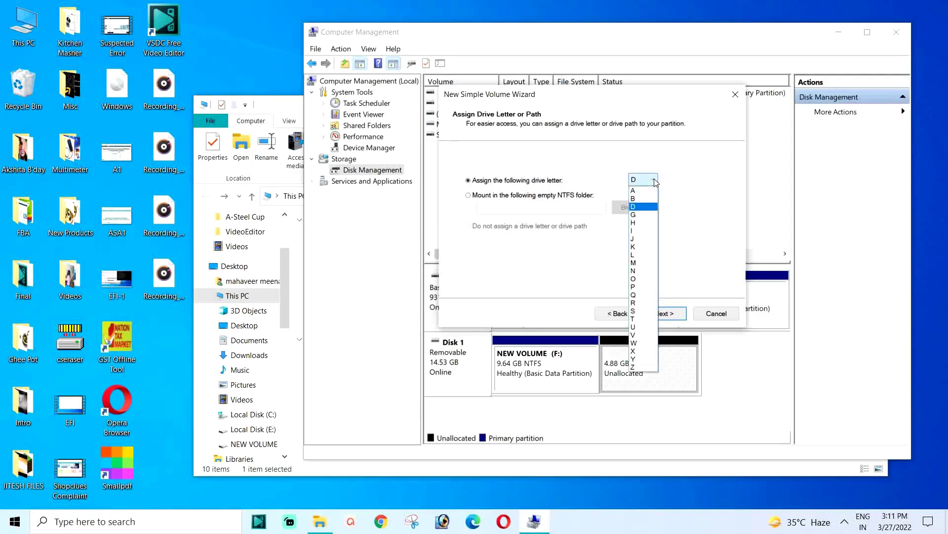
left_click(643, 215)
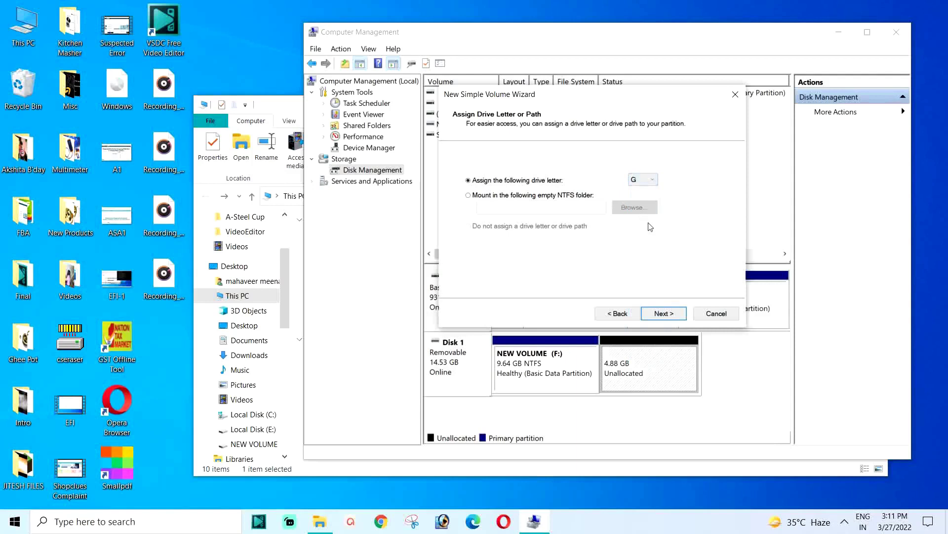
left_click(659, 315)
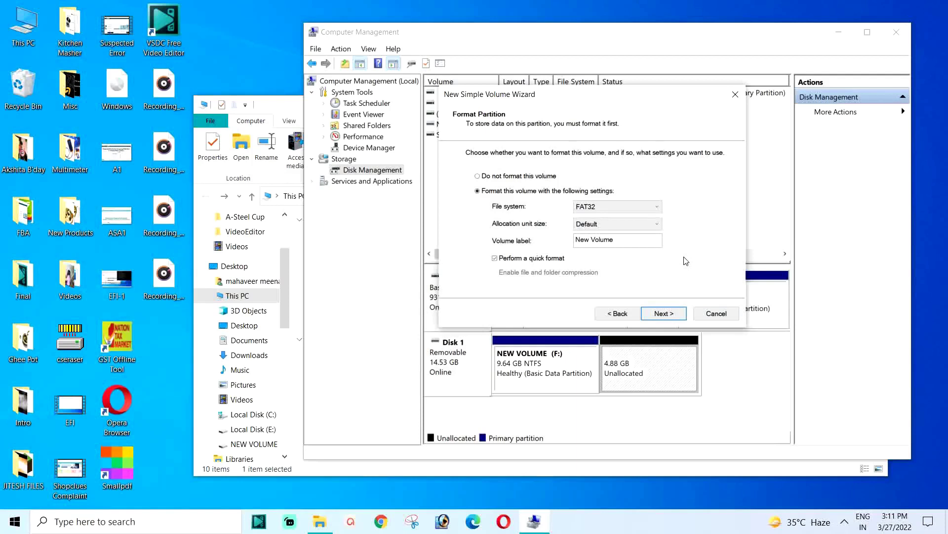
left_click(614, 206)
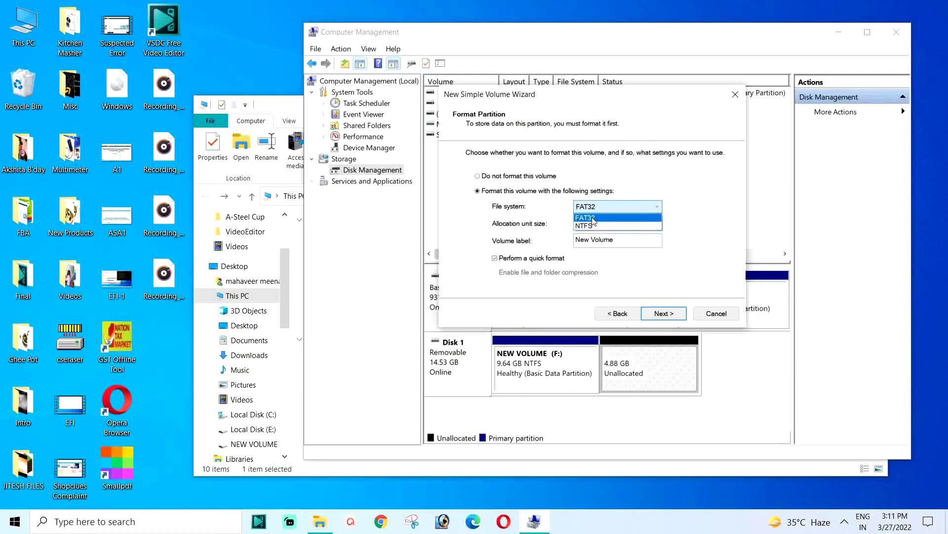
left_click(593, 218)
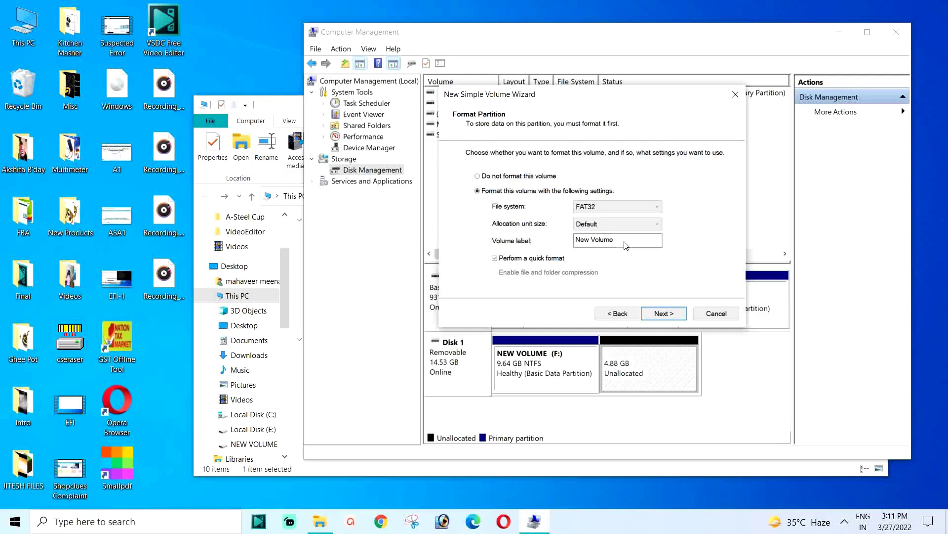
Label the new volume MP, keep the quick format, and complete the New Simple Volume Wizard.
left_click_drag(625, 241, 543, 232)
type("MP")
left_click(651, 311)
left_click(662, 313)
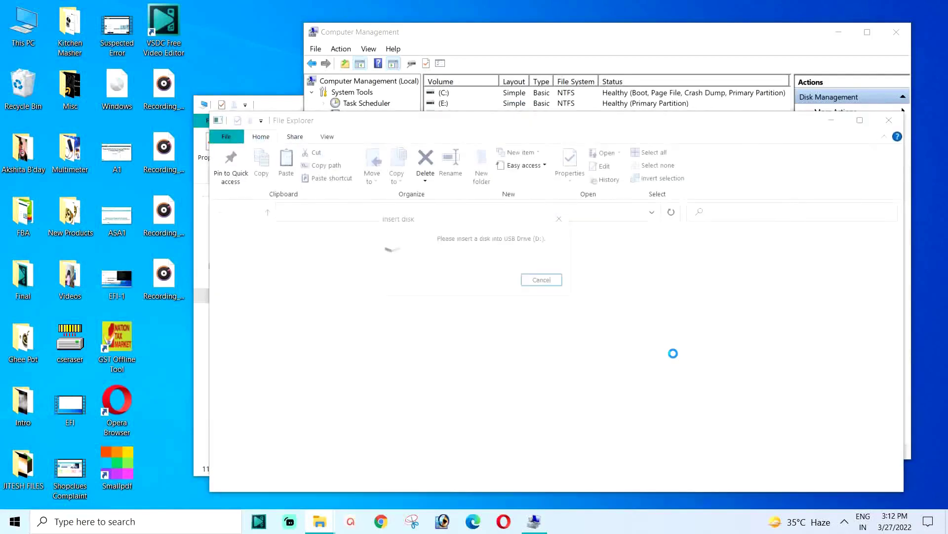
Dismiss the insert-disk and format prompts for drive D:, accept the drive letter change, and close the new volume's window.
left_click(545, 282)
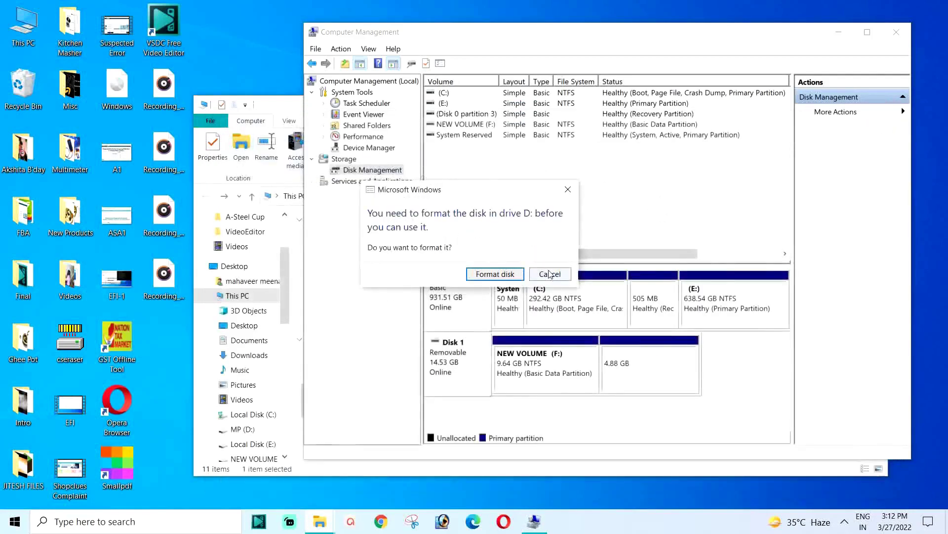
left_click(551, 277)
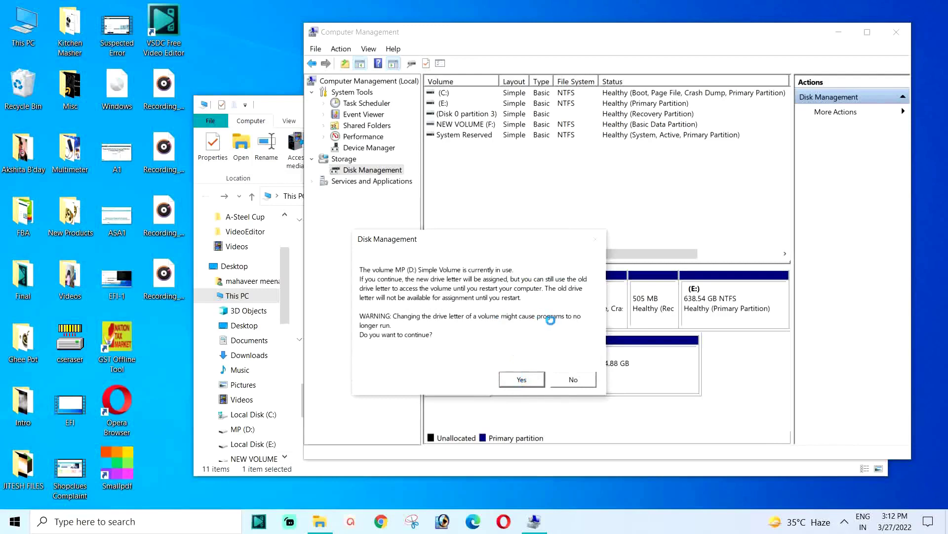
key("Return")
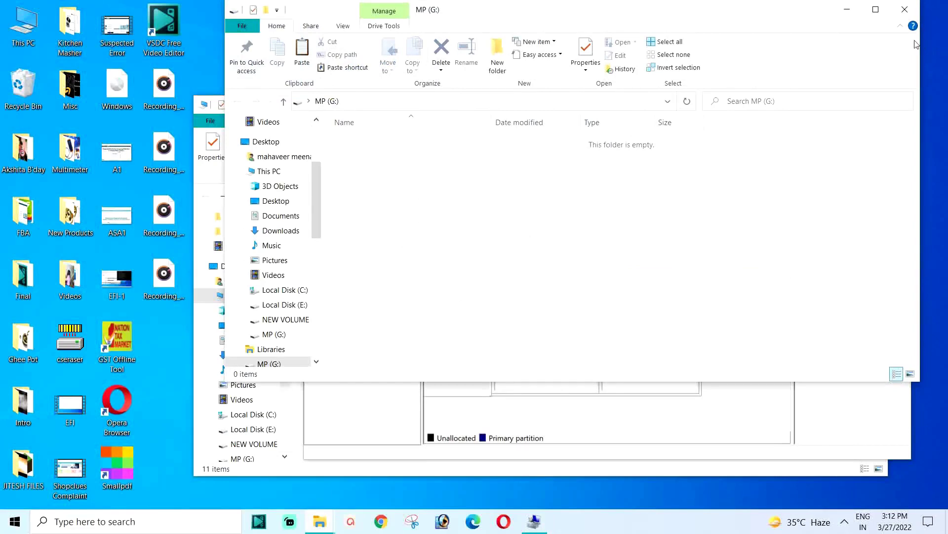
left_click(905, 11)
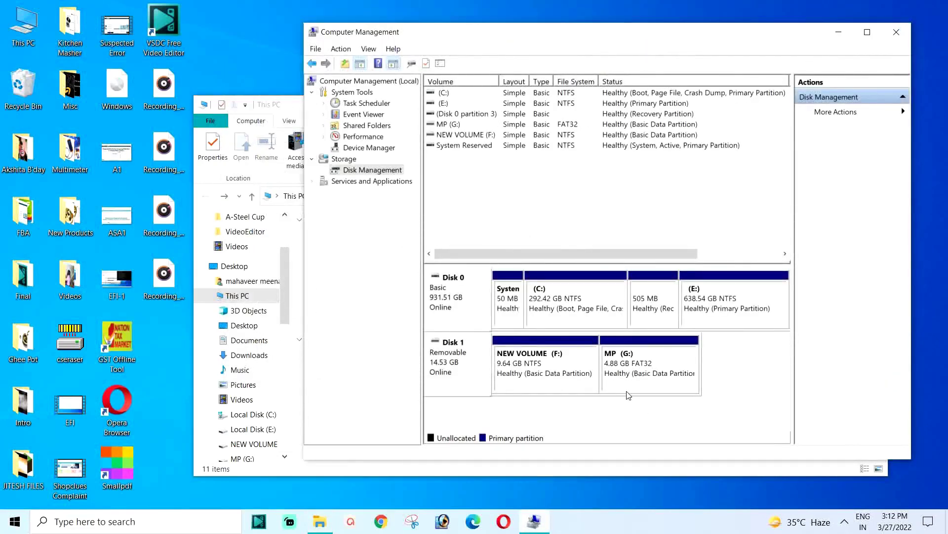
Check the NEW VOLUME (F:) and MP (G:) partitions in Disk Management and This PC, and view the files on F:.
left_click(542, 368)
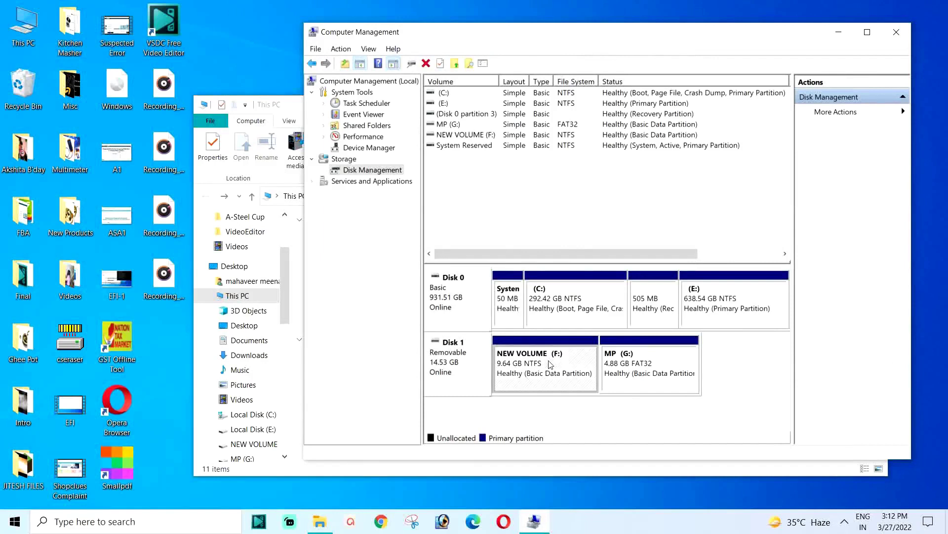
left_click(629, 362)
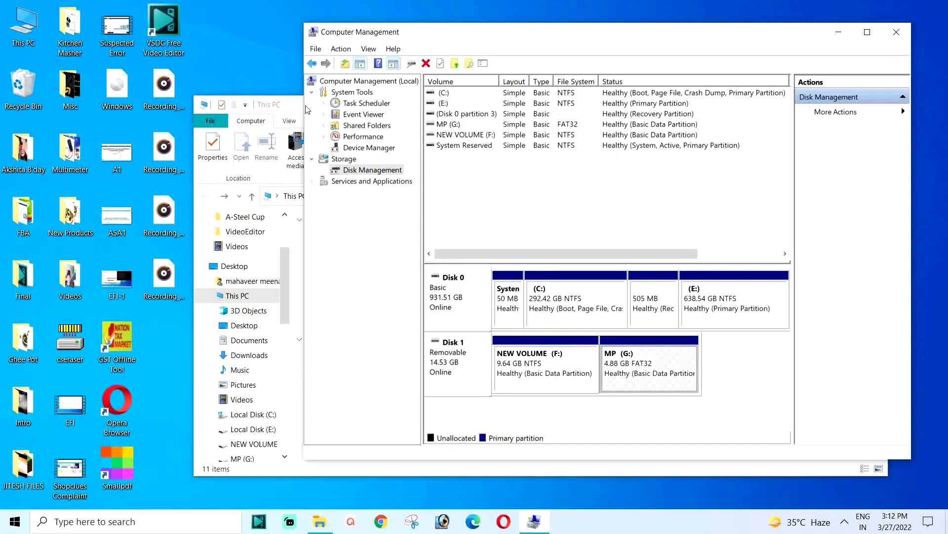
left_click(301, 104)
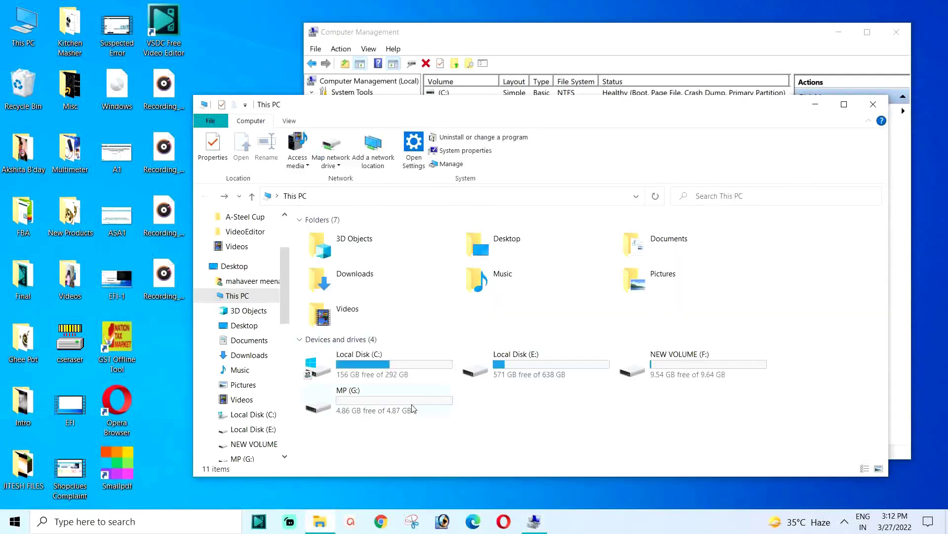
left_click(668, 366)
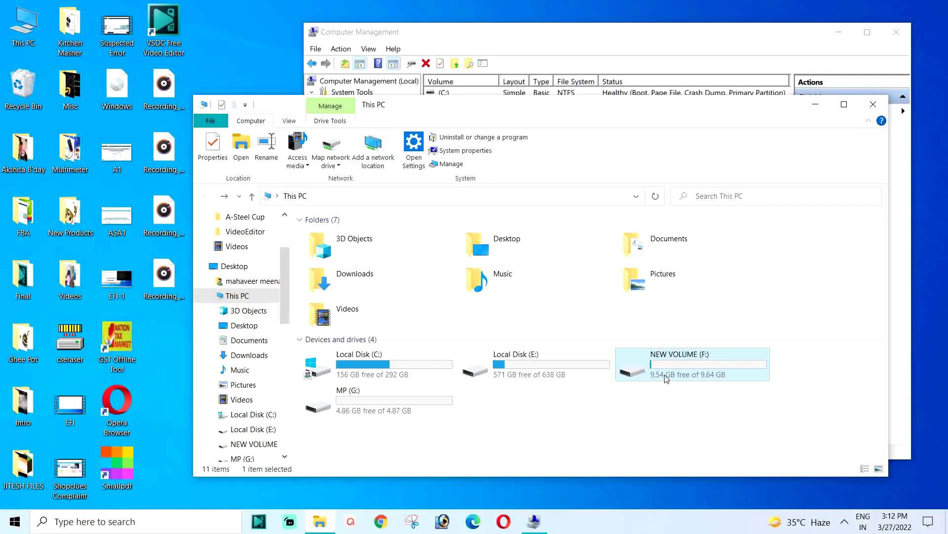
left_click(368, 410)
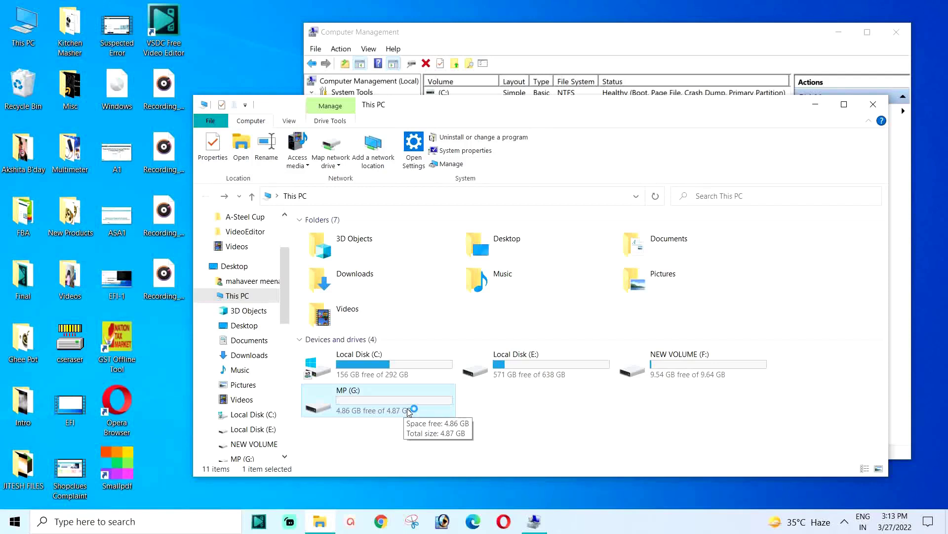
double_click(670, 362)
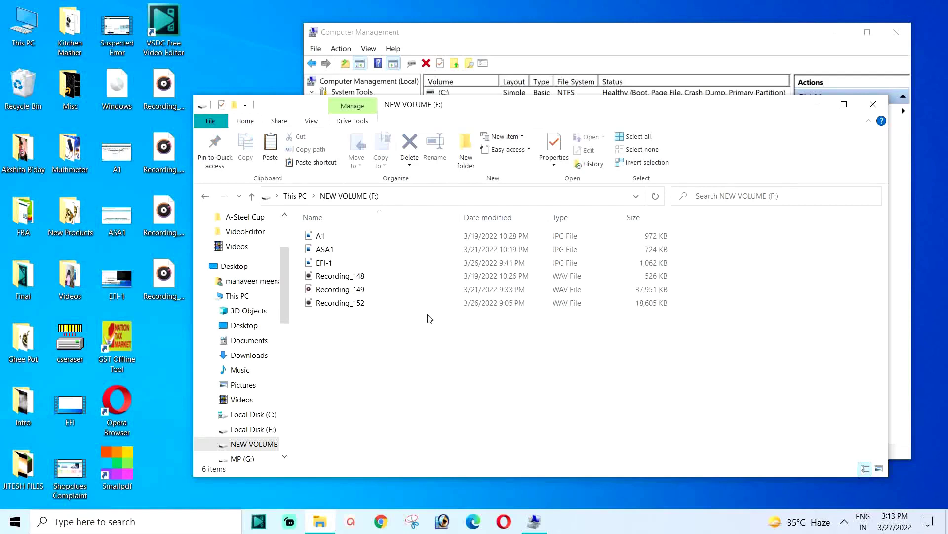
left_click(205, 196)
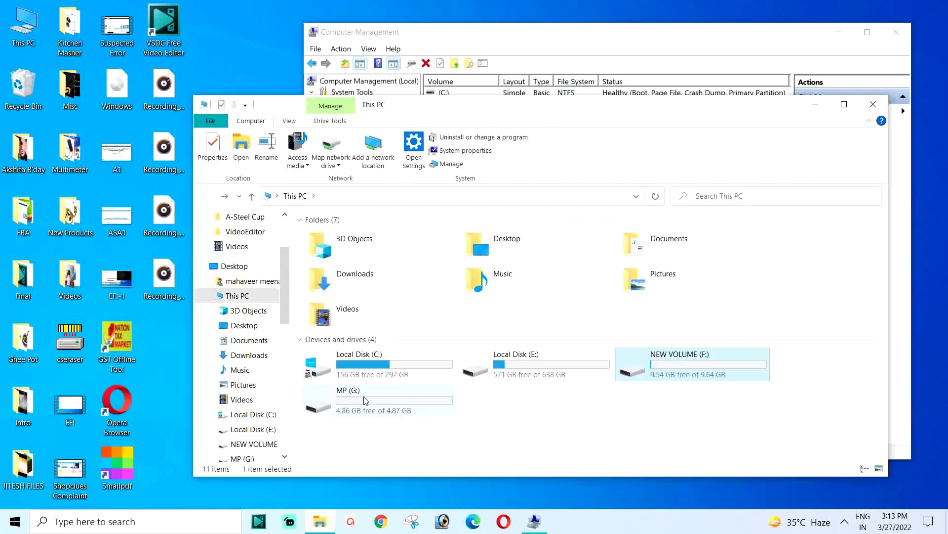
Create a folder with the default name New folder on the MP (G:) drive.
double_click(367, 400)
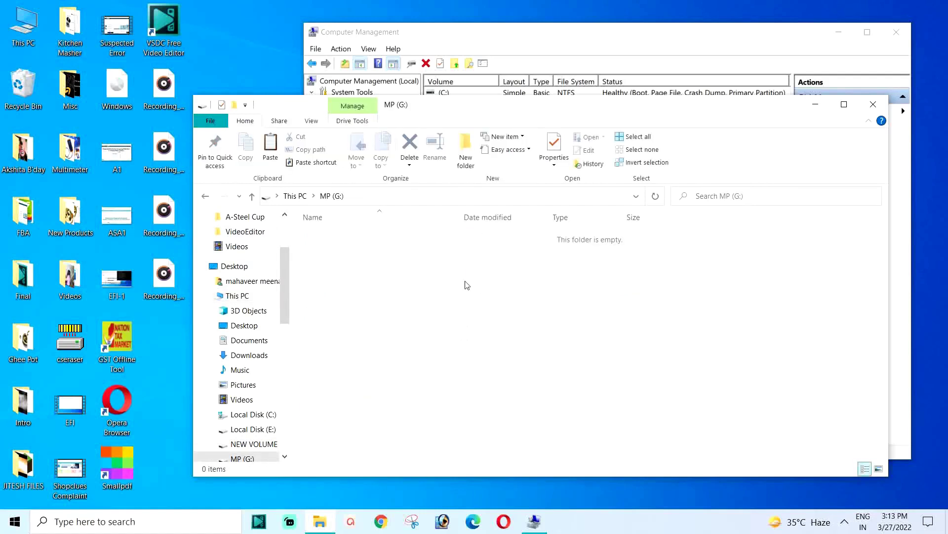
right_click(431, 271)
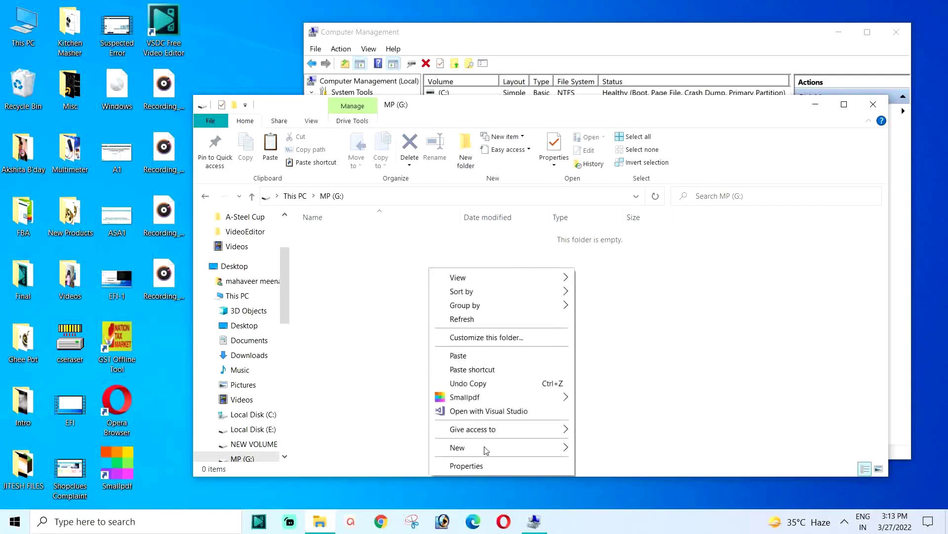
mouse_move(487, 450)
left_click(617, 359)
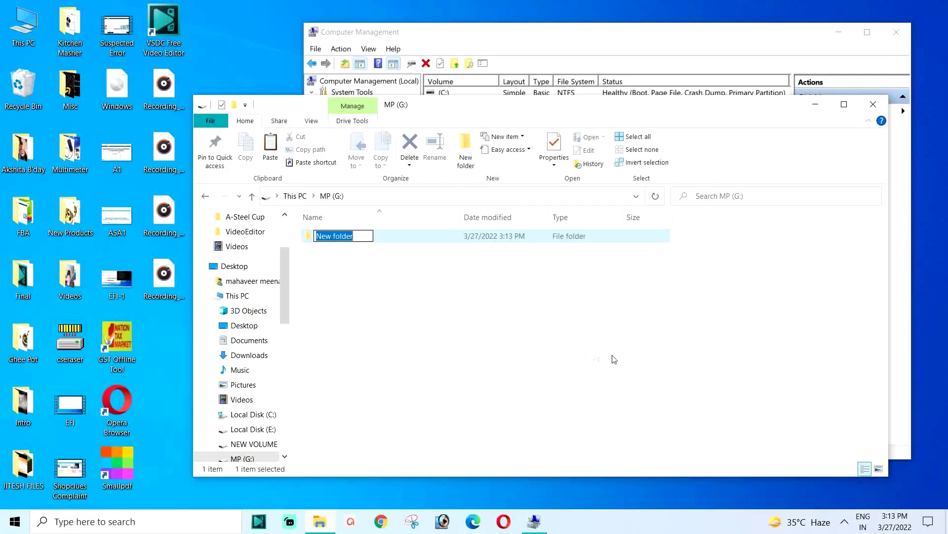
left_click(528, 319)
left_click(528, 319)
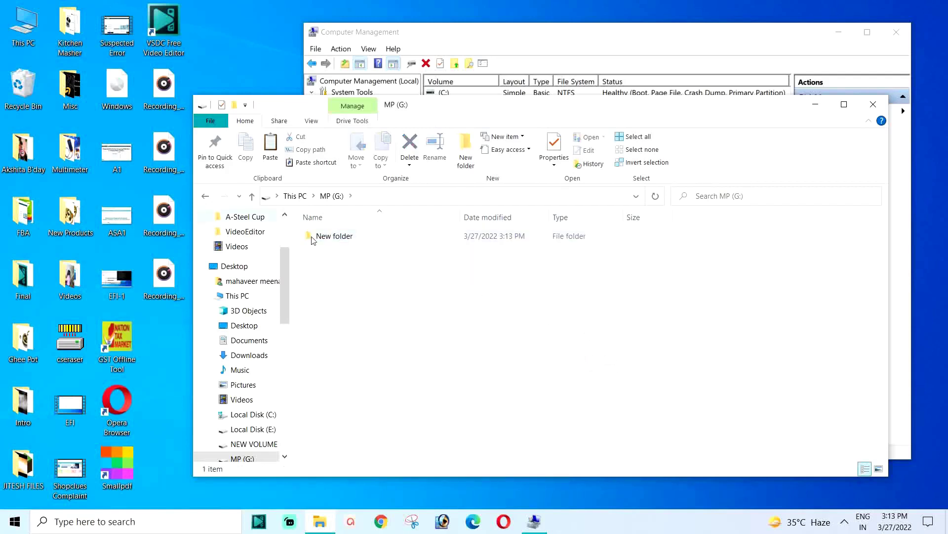
Copy the A1 image from the desktop to the MP (G:) drive and return to Computer Management.
left_click(114, 148)
right_click(113, 141)
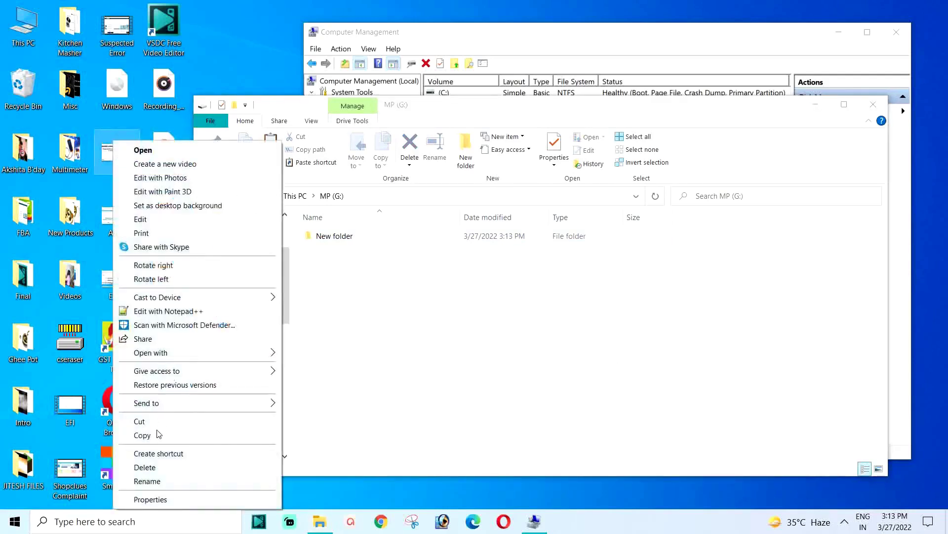
left_click(142, 435)
left_click(407, 300)
right_click(407, 301)
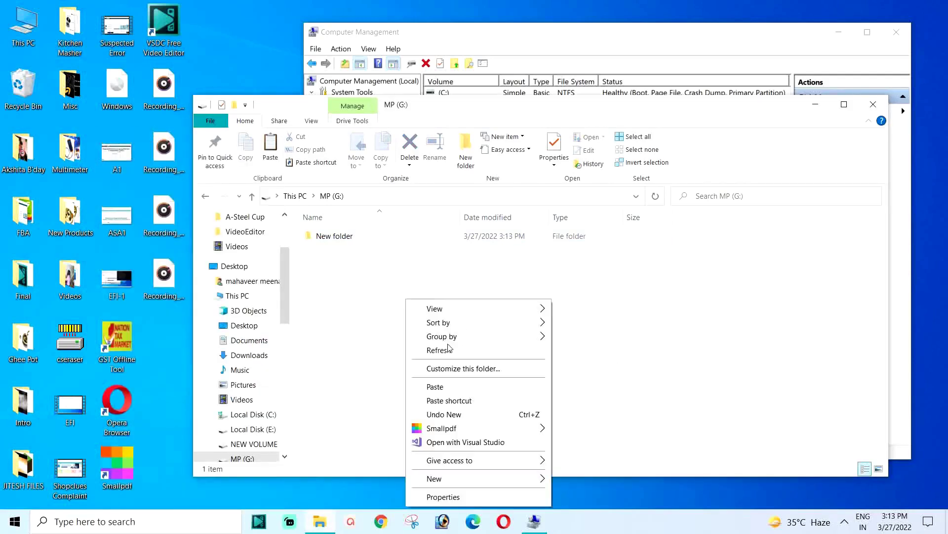
left_click(441, 388)
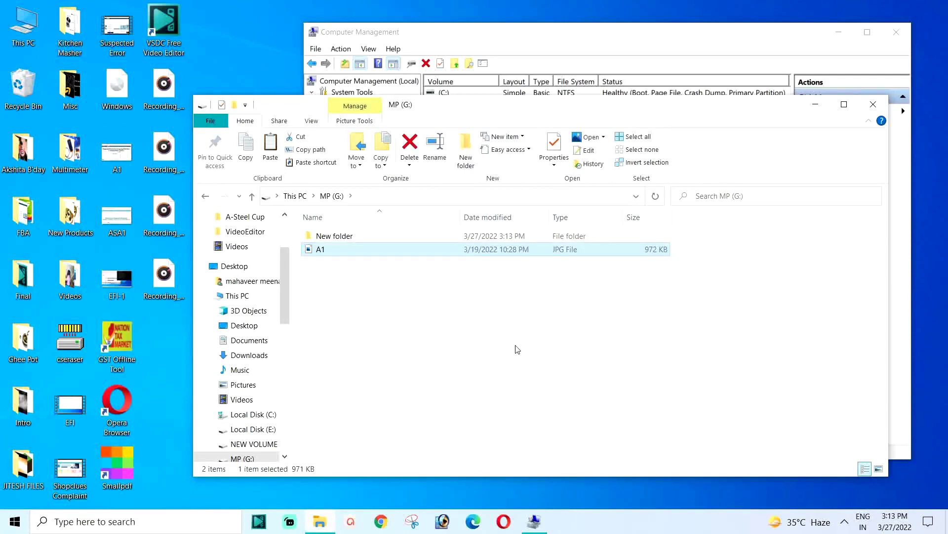
left_click(617, 35)
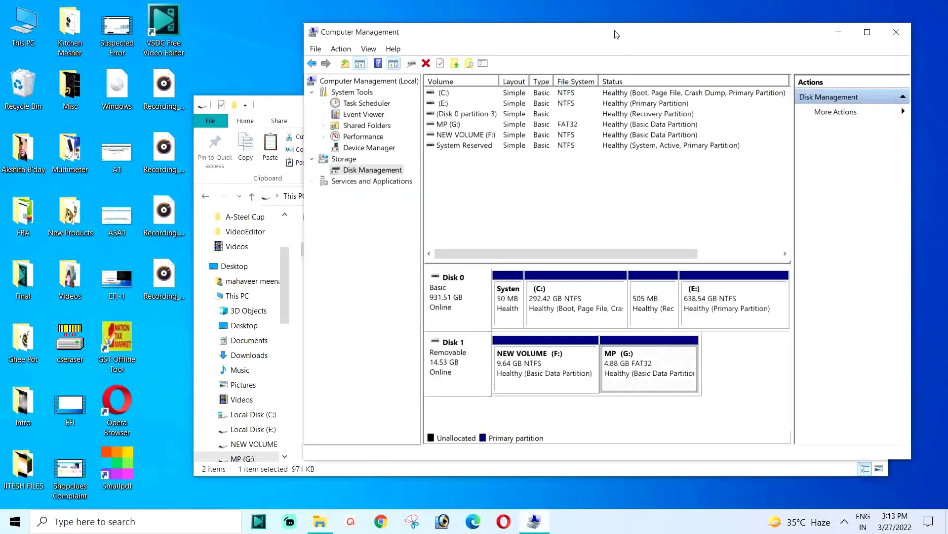